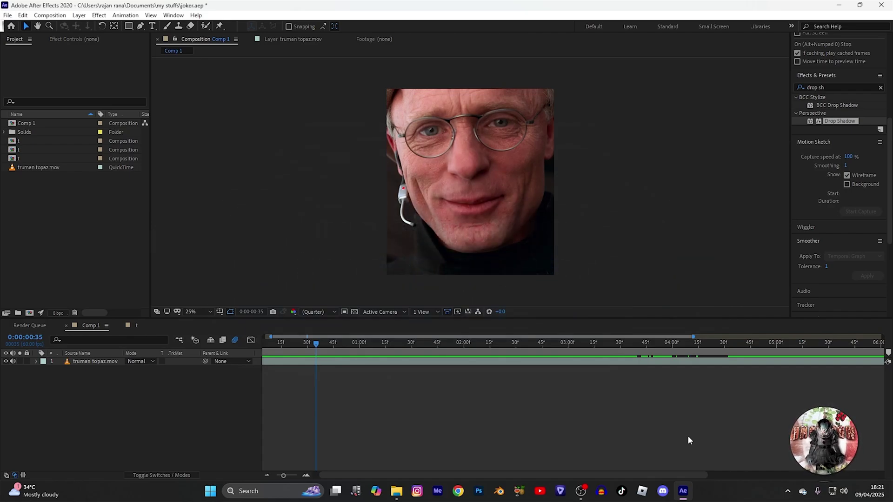
Add an empty text layer to the composition and reveal the audio waveform of the truman topaz.mov layer to find where speech starts
left_click(152, 26)
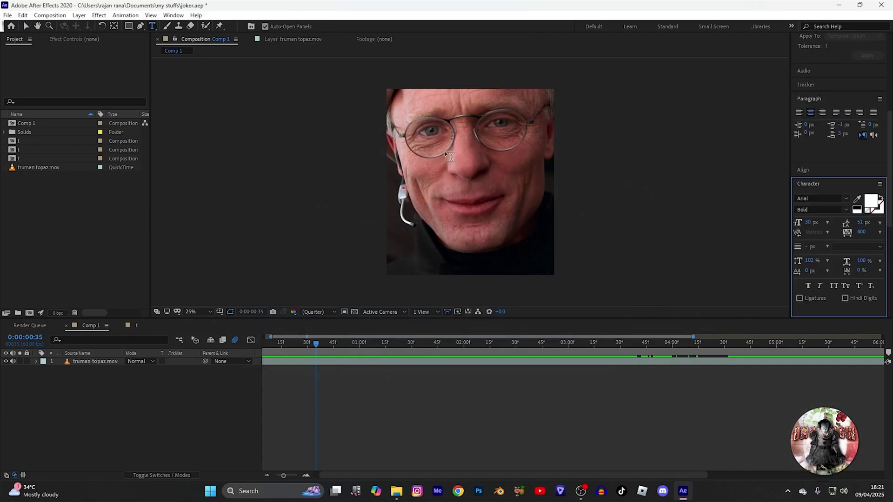
left_click(445, 152)
left_click(315, 370)
key("l")
key("l")
key("space")
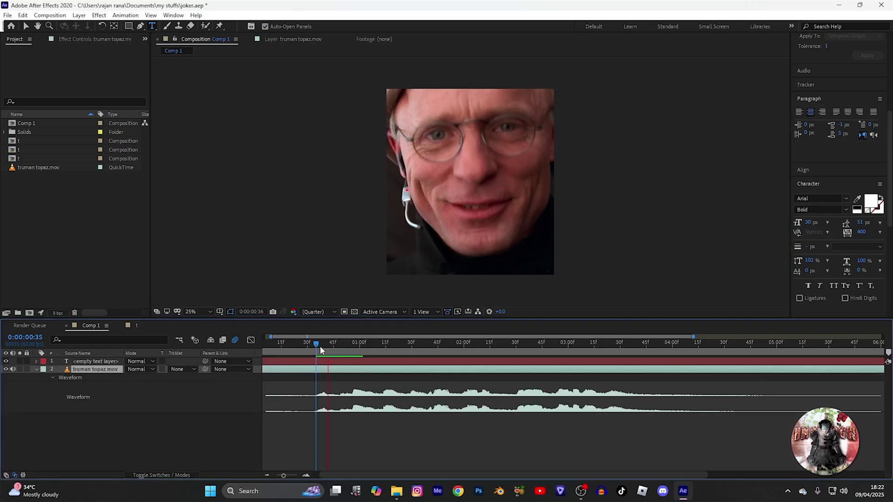
key("space")
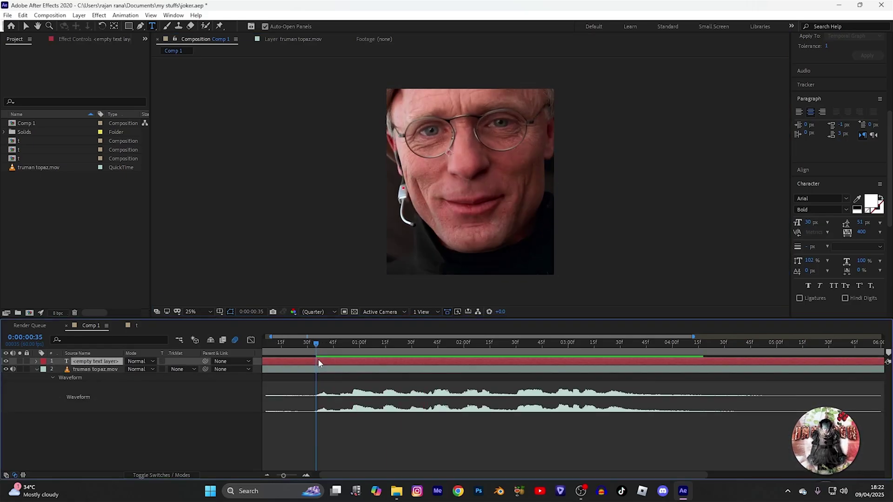
Trim the start of the empty text layer to 0:00:00:35 and play back the clip
left_click(318, 359)
key("space")
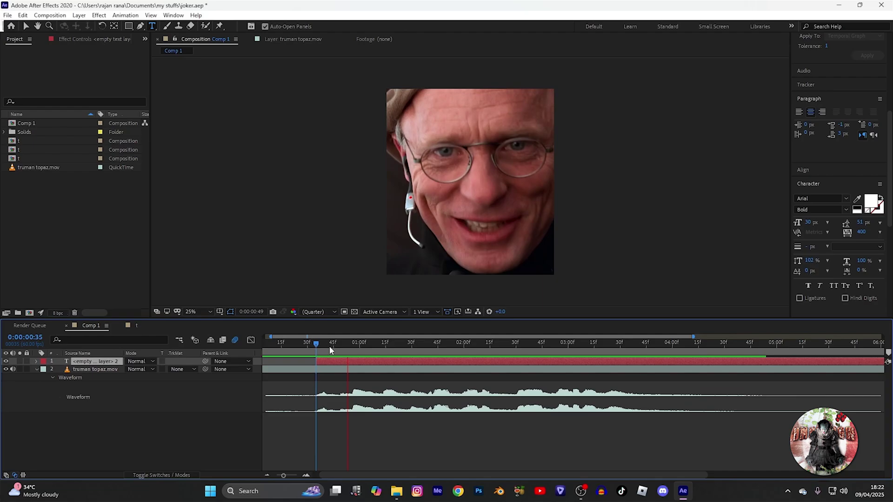
left_click(386, 346)
Enter the caption in the text layer on two lines: "say something" and "godamn it."
double_click(358, 361)
type("say something")
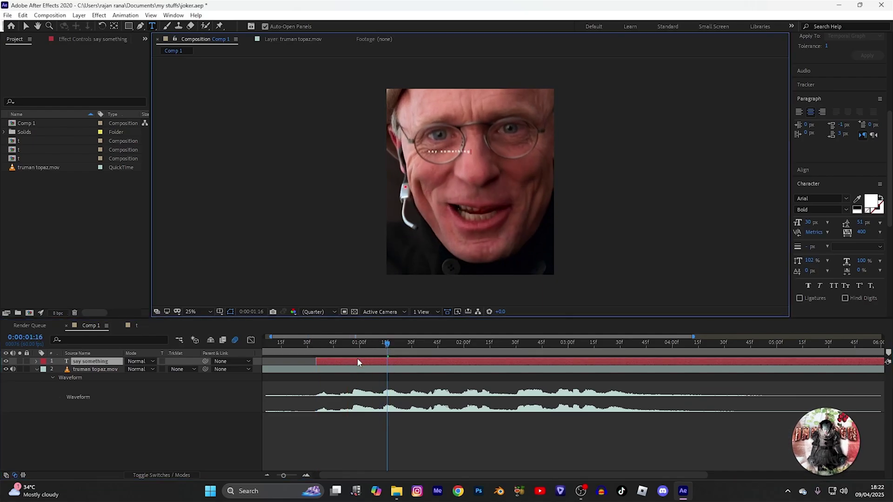
key("Return")
type("godamn it.")
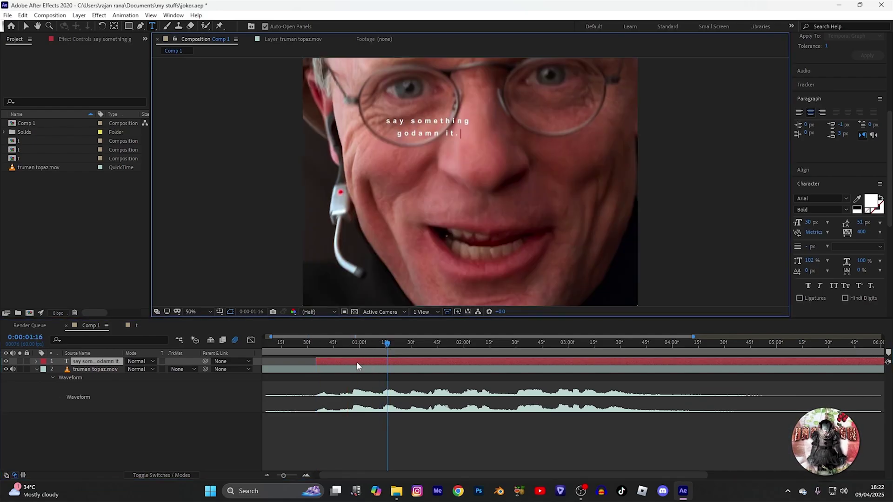
Center the caption layer horizontally and vertically in the composition
scroll(838, 173, "up", 3)
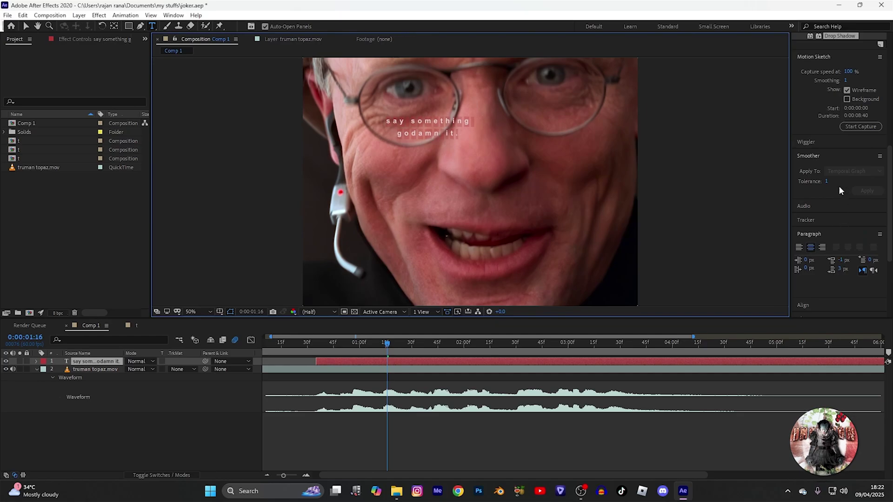
left_click(842, 58)
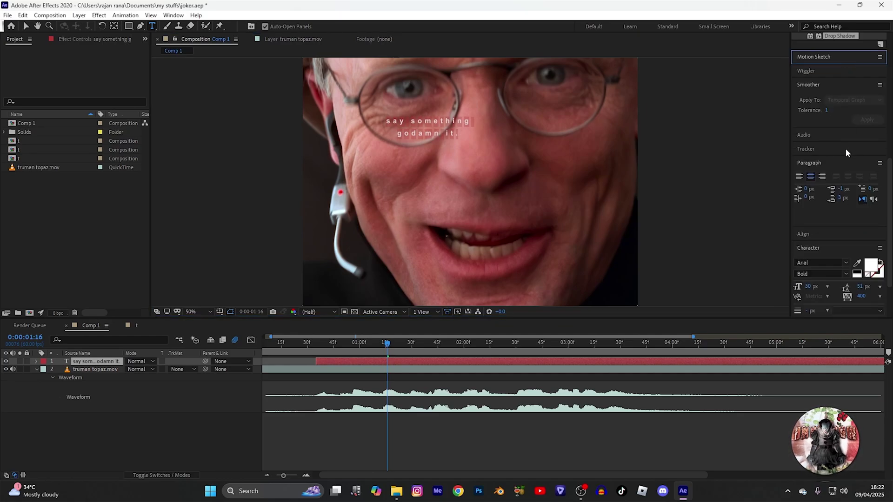
left_click(836, 234)
left_click(816, 257)
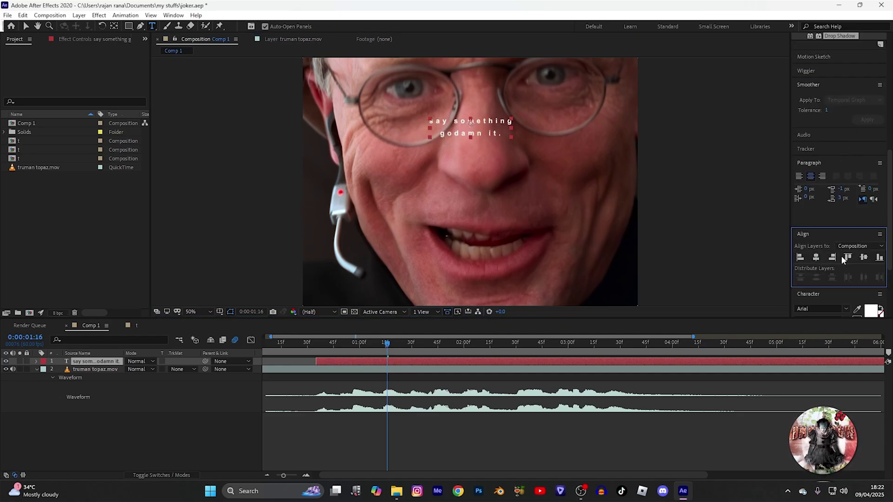
left_click(864, 257)
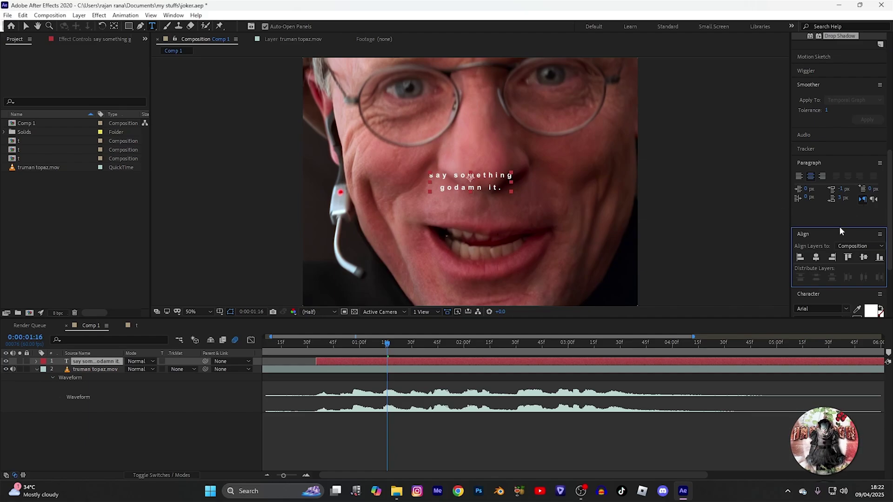
Format the line "say something" with tracking 250, font size 45 px and All Caps
scroll(821, 212, "down", 3)
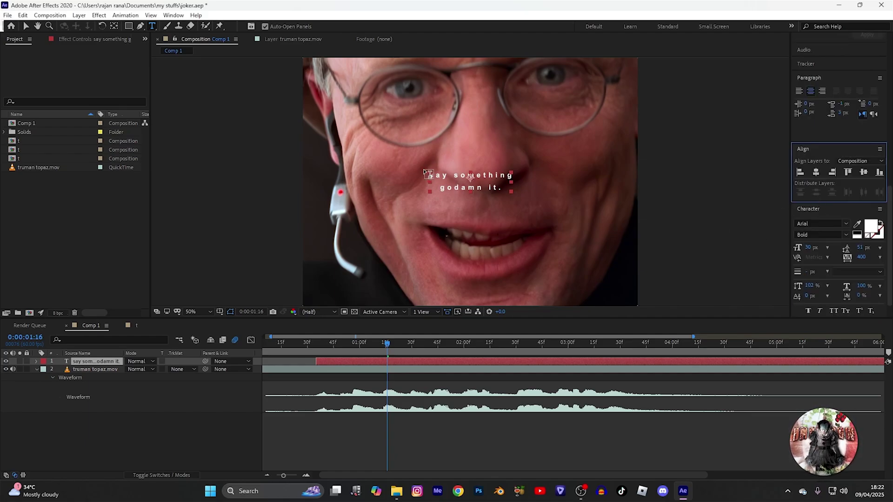
left_click(417, 185)
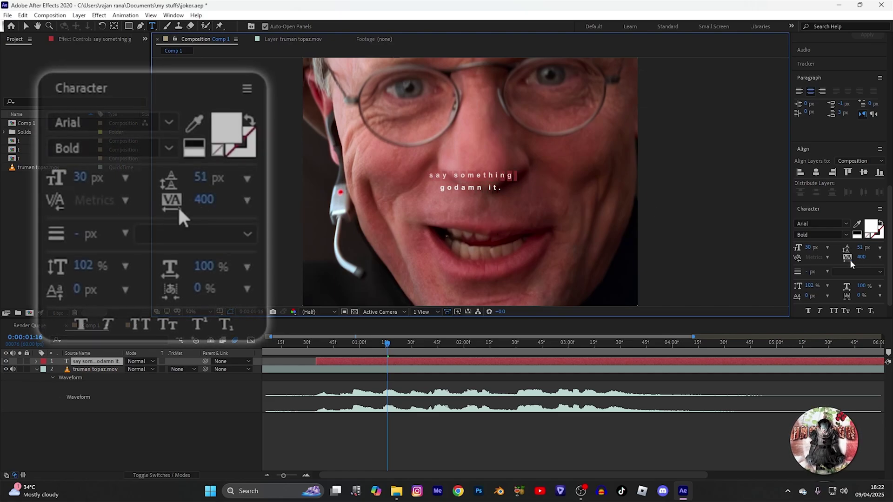
left_click(862, 257)
type("250")
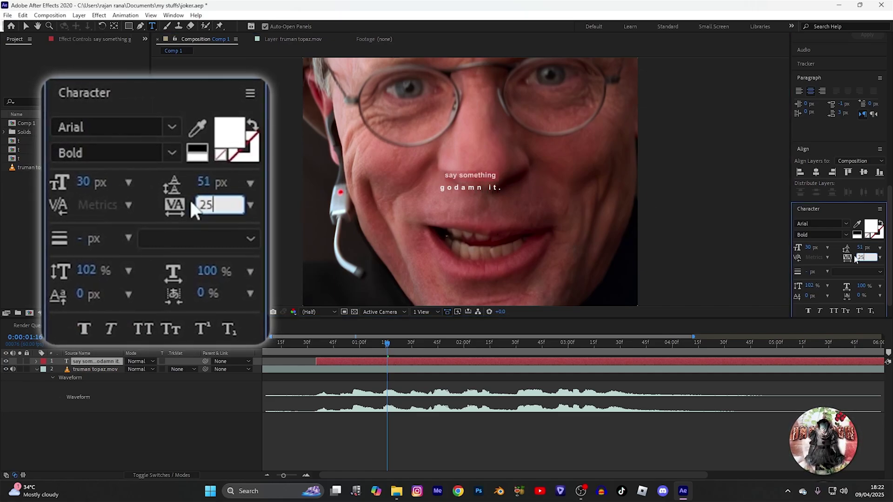
left_click(807, 248)
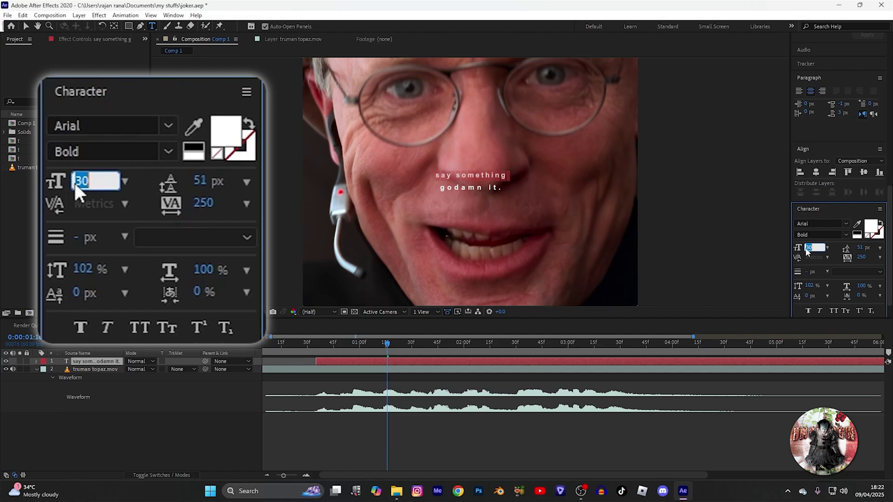
type("45")
left_click(834, 310)
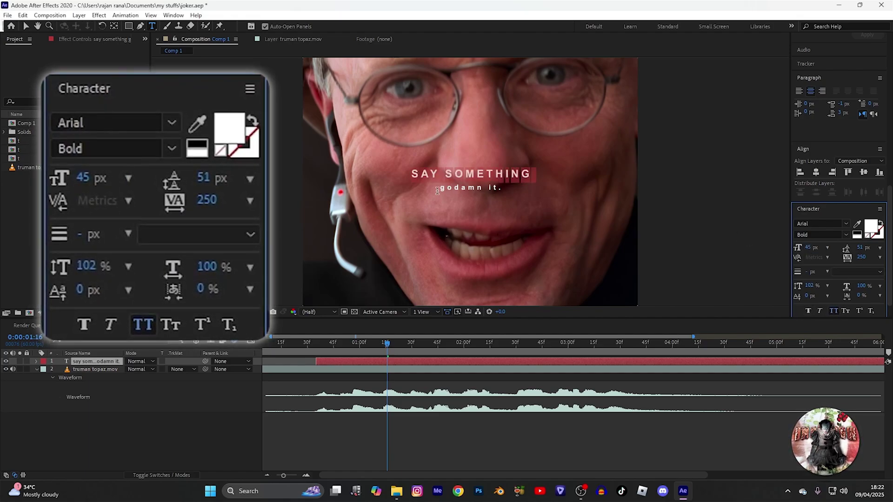
Enter 5000 as the tracking of the line "godamn it." and check both caption lines' character settings
left_click(522, 190)
left_click_drag(504, 191, 440, 188)
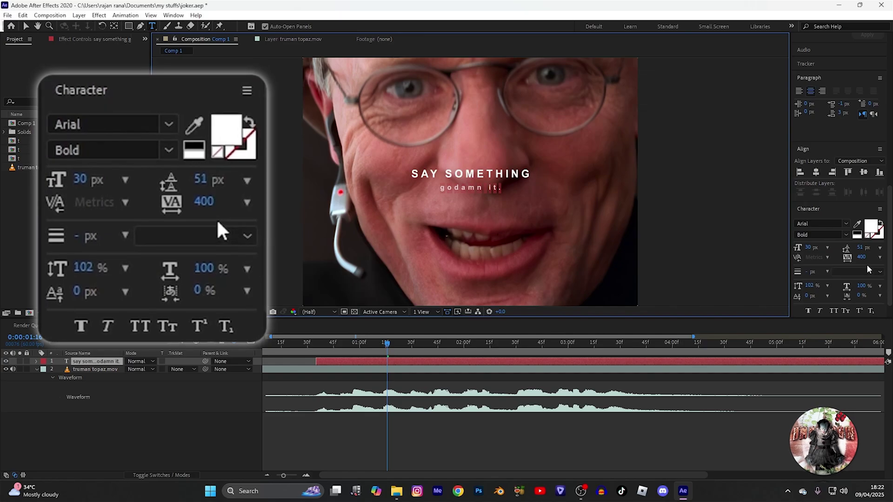
left_click(207, 203)
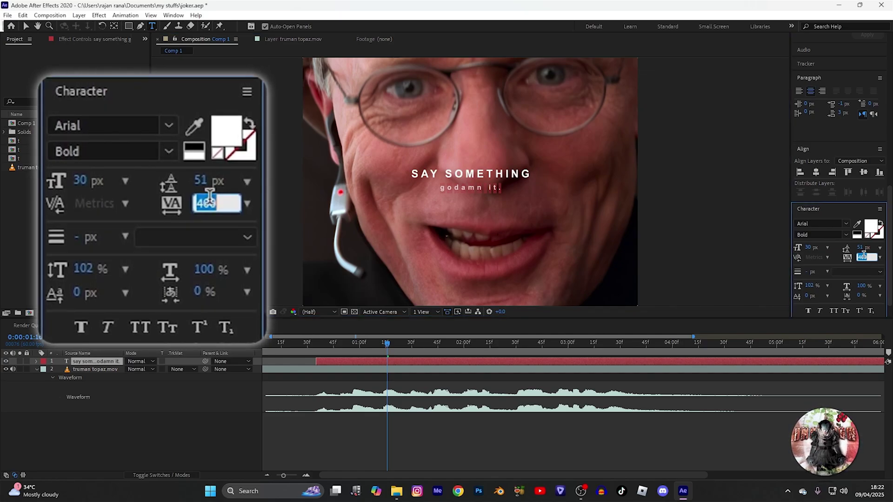
type("5000")
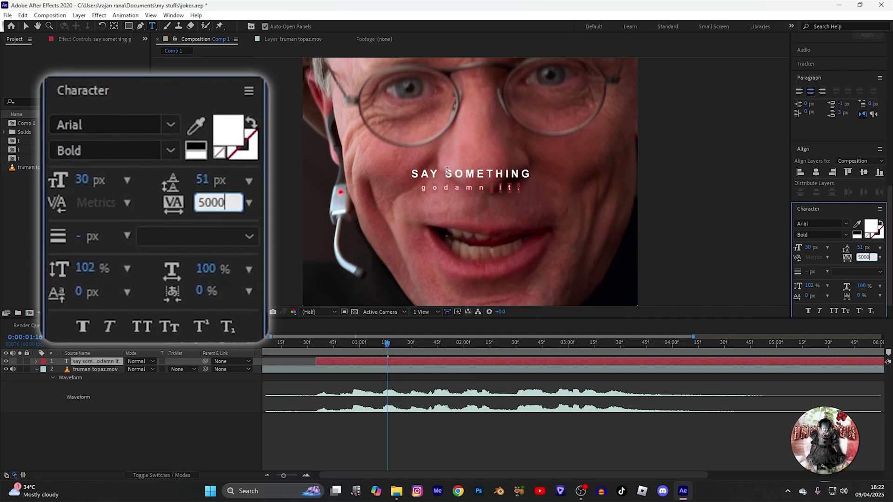
left_click_drag(411, 174, 535, 173)
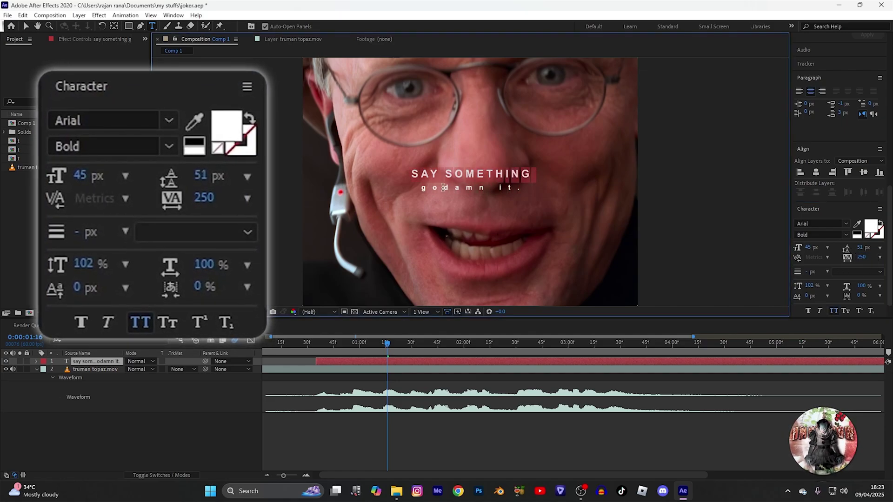
left_click_drag(423, 188, 520, 193)
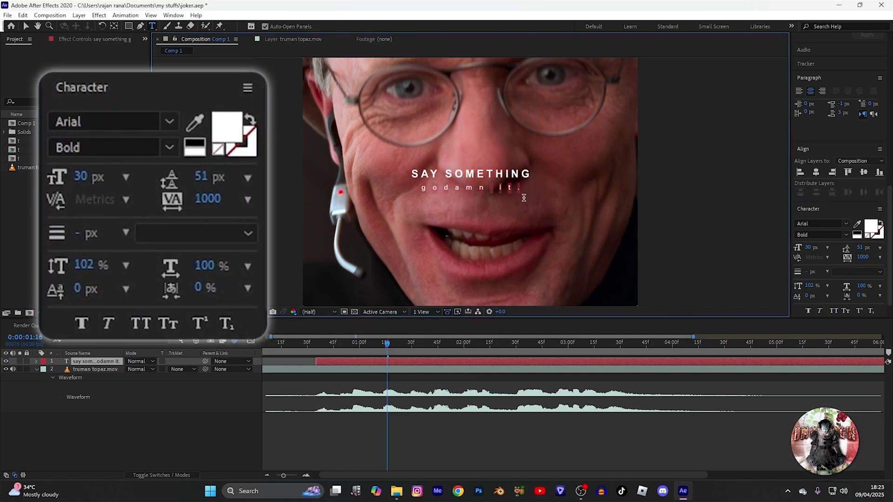
Re-center the caption vertically in the composition and save the project with the current time at 0:00:00:35
left_click(862, 173)
left_click_drag(375, 339, 316, 350)
key("ctrl+s")
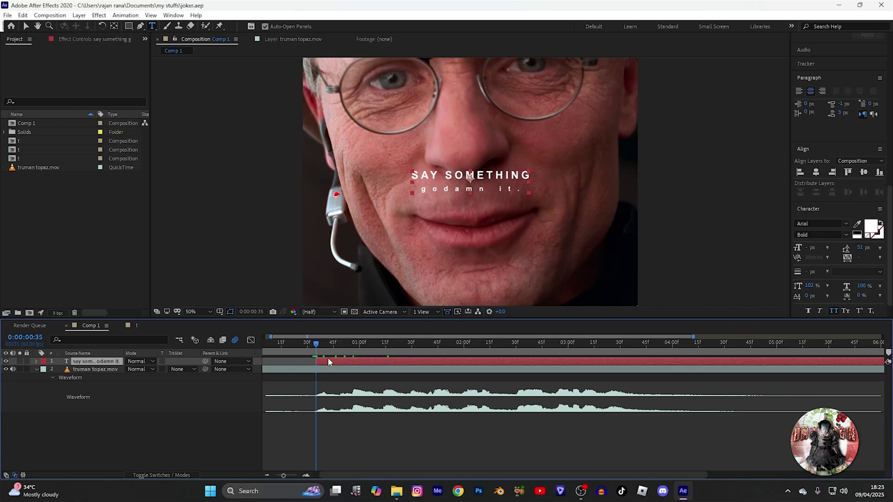
Apply the Fade Up Words animation preset to the caption layer at 0:00:00:35 and preview it
scroll(837, 130, "up", 6)
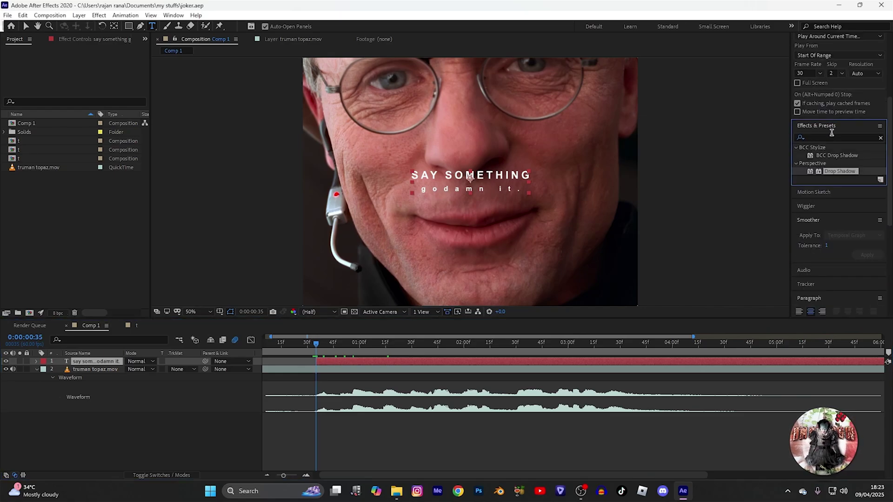
double_click(831, 137)
type("fade")
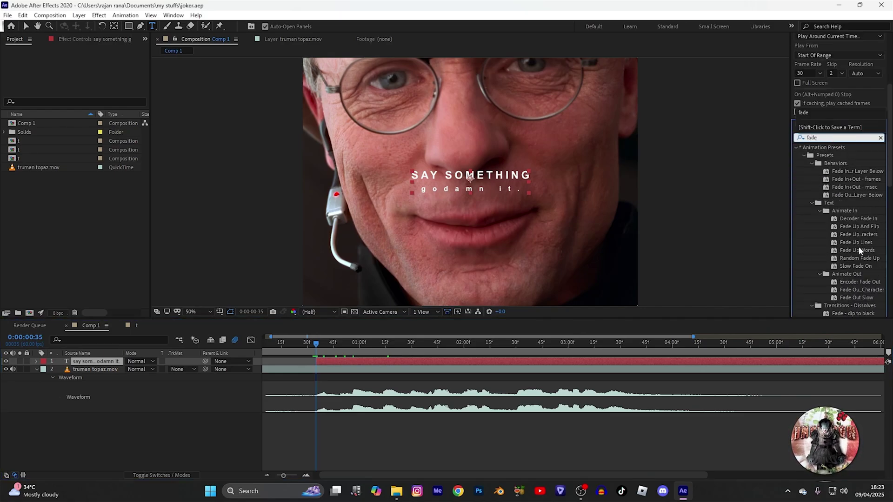
left_click_drag(859, 250, 330, 361)
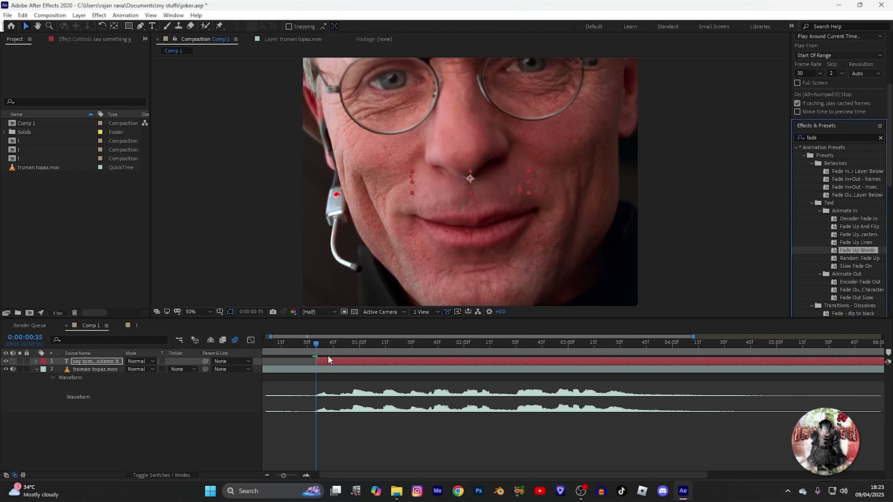
left_click(317, 346)
key("space")
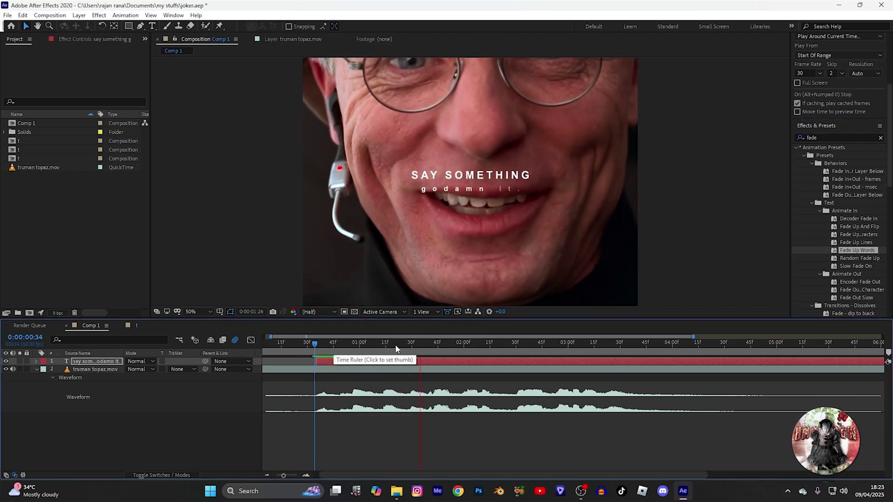
Move the ending Start keyframe of the fade-in's Range Selector to 0:00:02:09 and preview the slower reveal
left_click_drag(461, 350, 479, 352)
key("u")
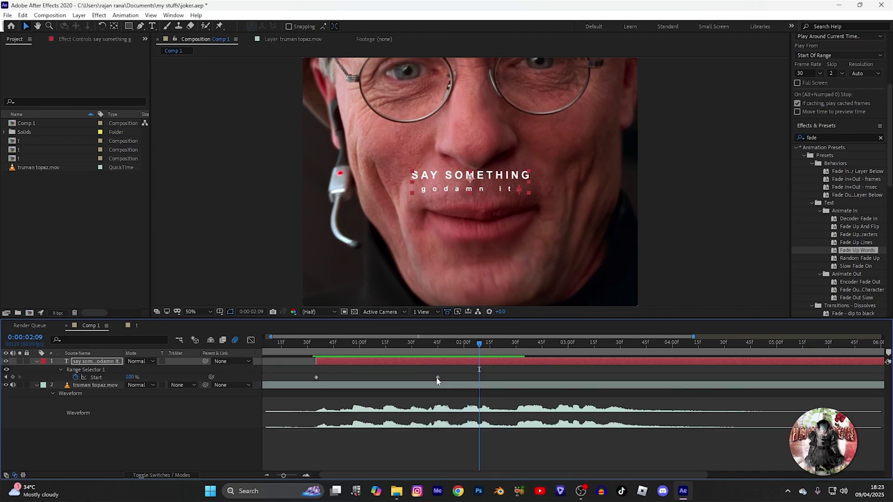
left_click_drag(437, 377, 317, 356)
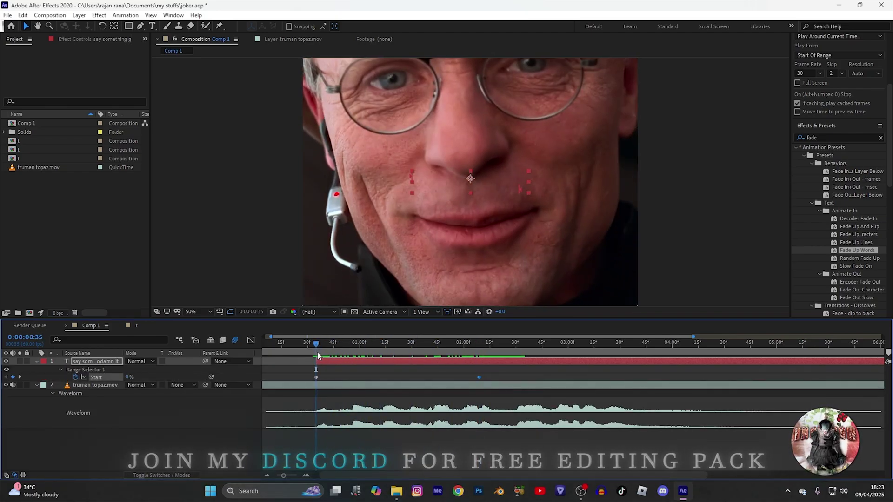
key("space")
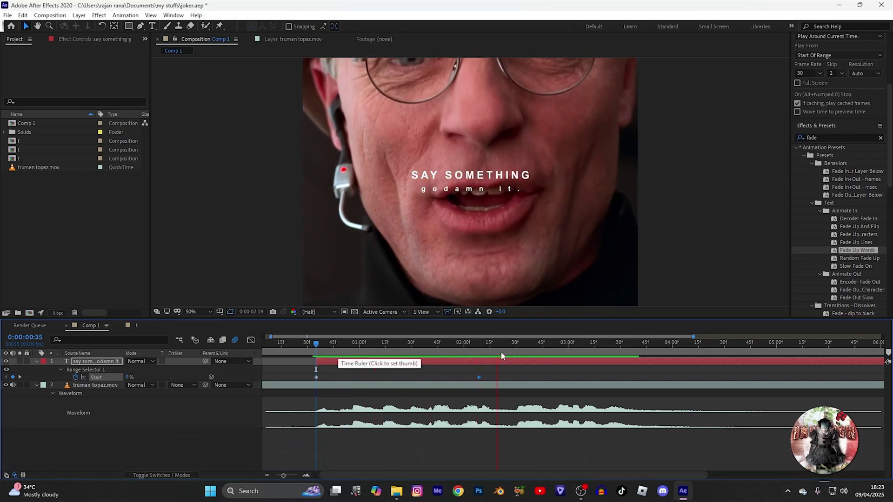
Apply the Fade Out Slow animation preset to the caption layer at about 0:00:02:20 and preview it
left_click(514, 352)
left_click_drag(514, 350, 498, 353)
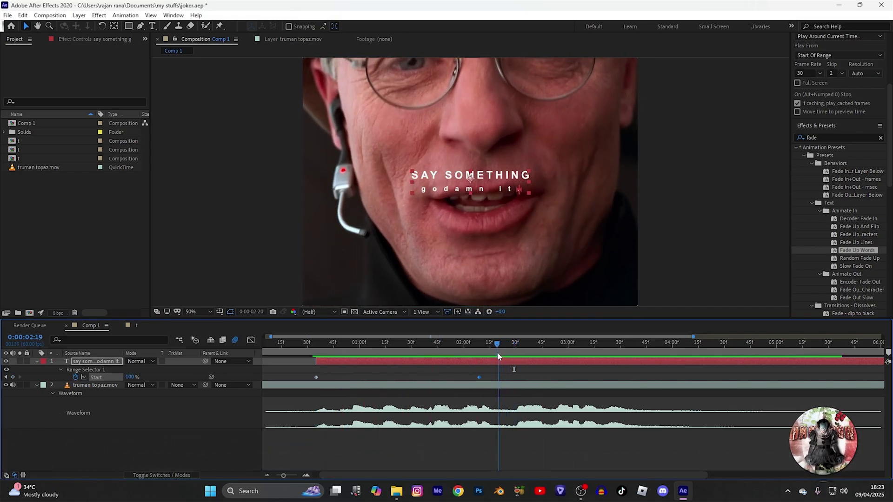
left_click_drag(856, 298, 511, 365)
key("space")
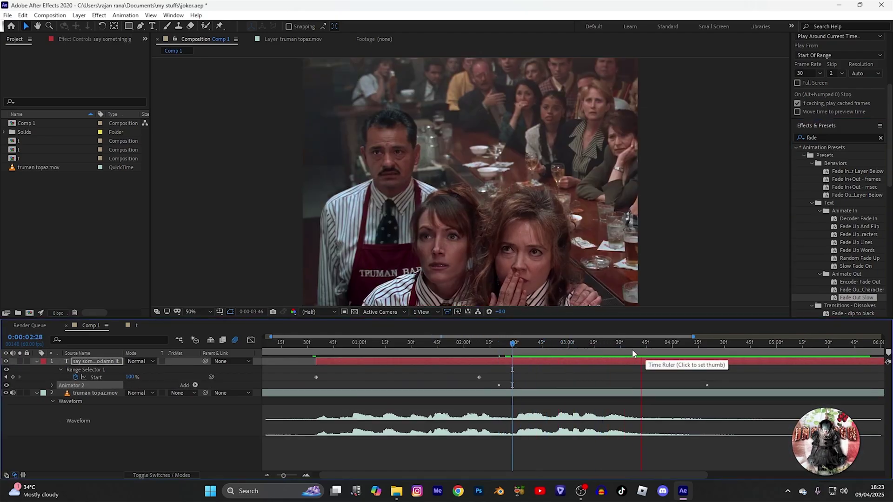
left_click(635, 349)
Add a Tracking text animator to the caption layer with the current time at 0:00:00:35
left_click(316, 345)
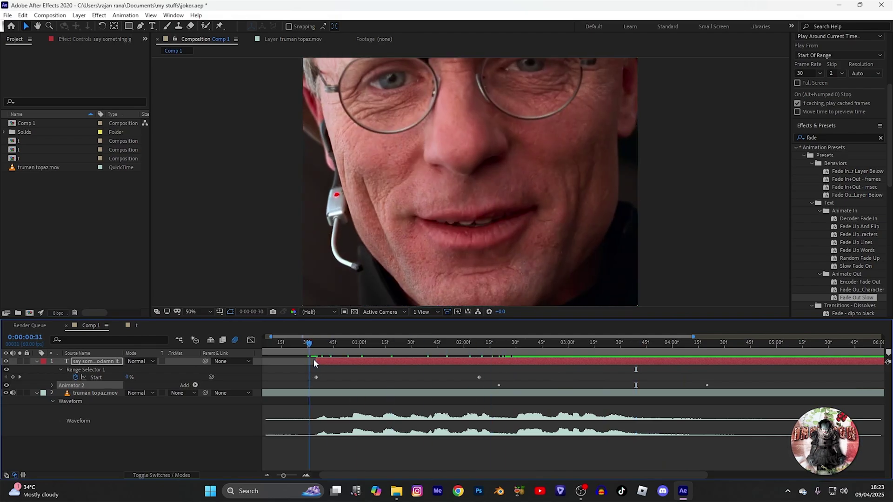
left_click(323, 364)
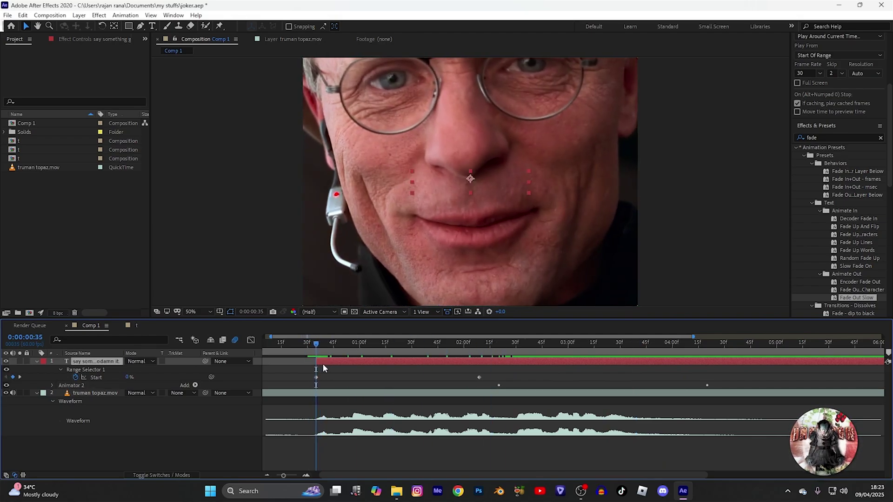
left_click(125, 15)
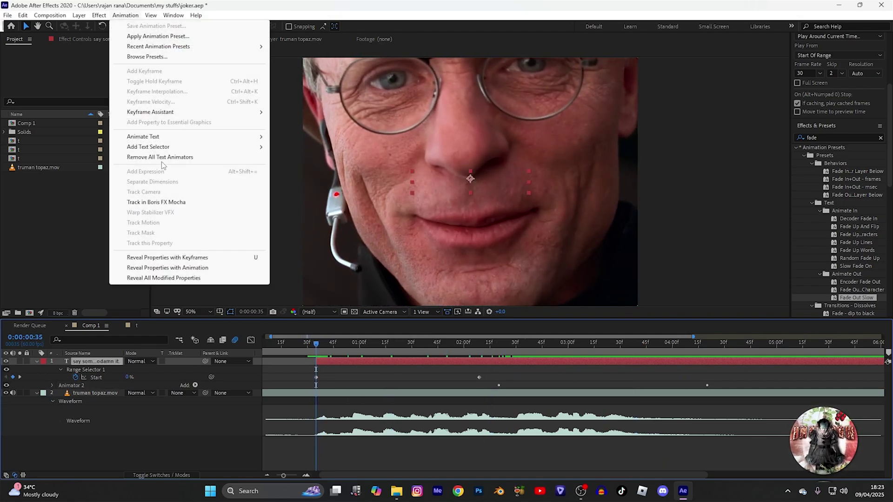
mouse_move(165, 137)
left_click(298, 262)
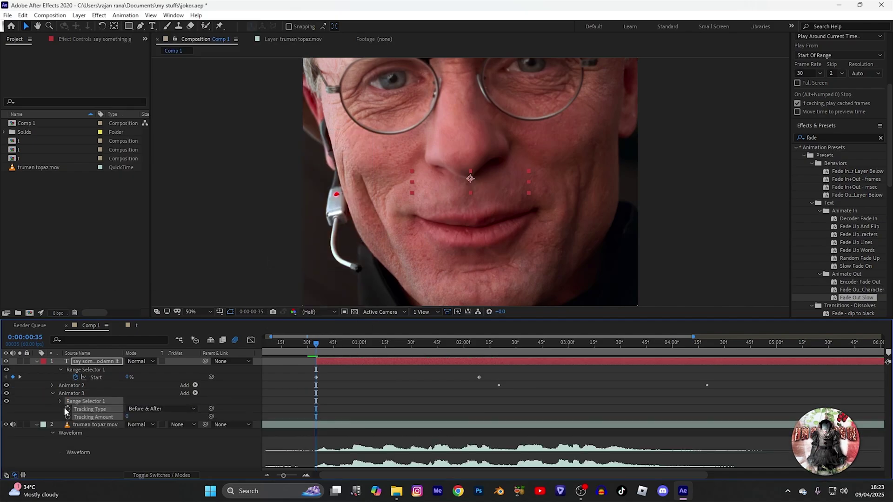
Start keyframing the Tracking Amount at 0 at 0:00:00:35 and set the Tracking Type to Before
left_click(68, 417)
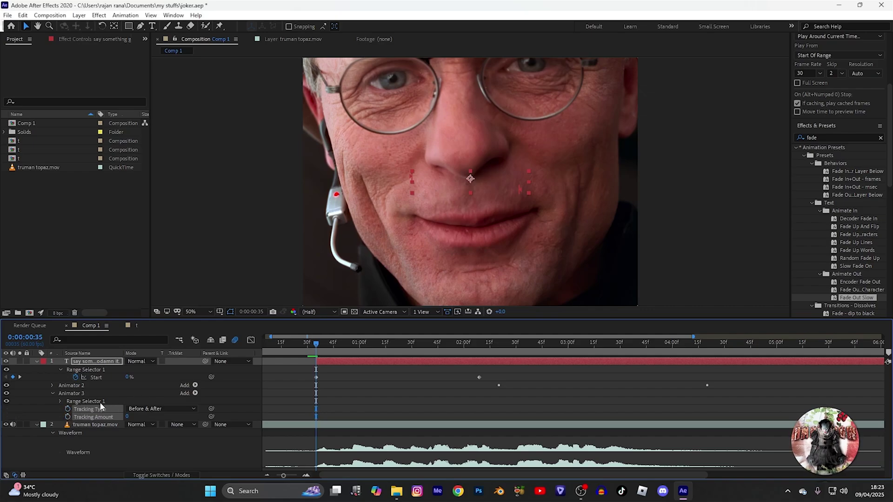
left_click(100, 402)
left_click(68, 418)
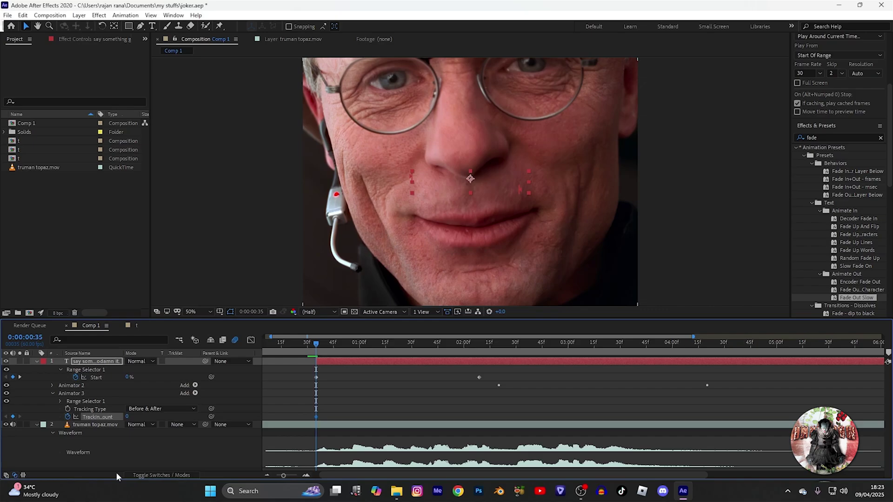
left_click(140, 413)
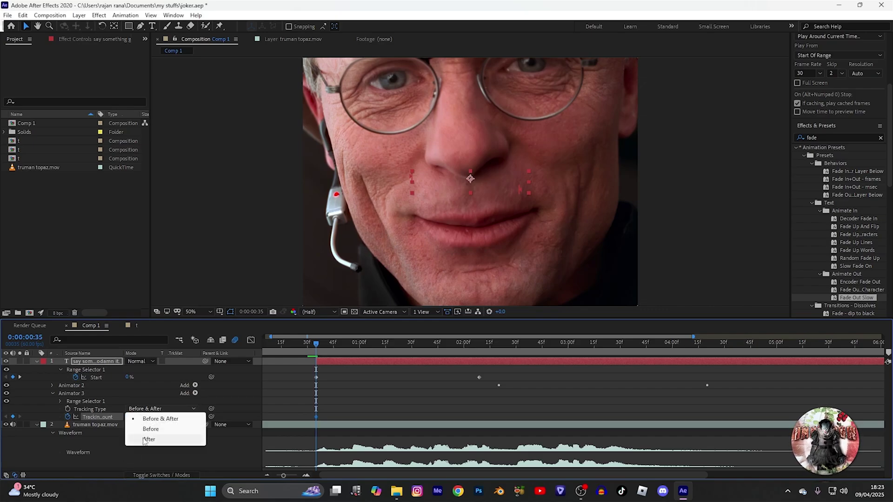
left_click(150, 429)
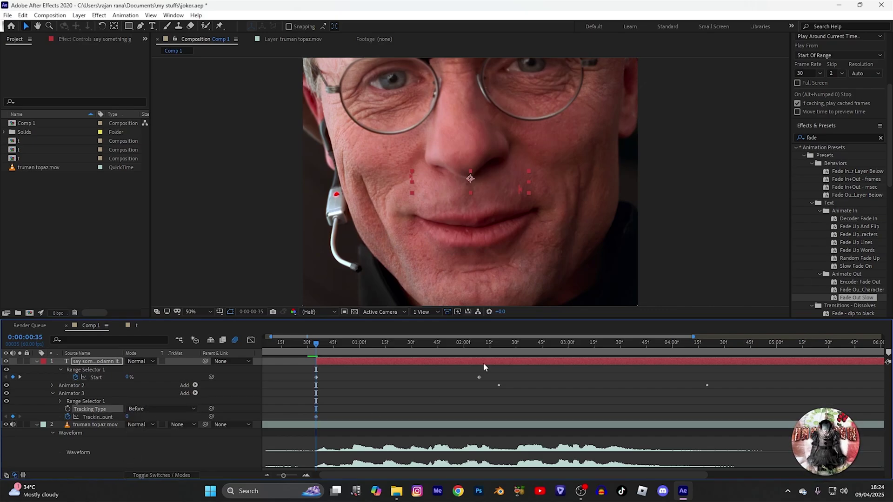
Add a Tracking Amount keyframe of 14 at 0:00:04:20, where the fade-out ends
left_click_drag(832, 348, 609, 392)
key("Page_Down")
key("Page_Down")
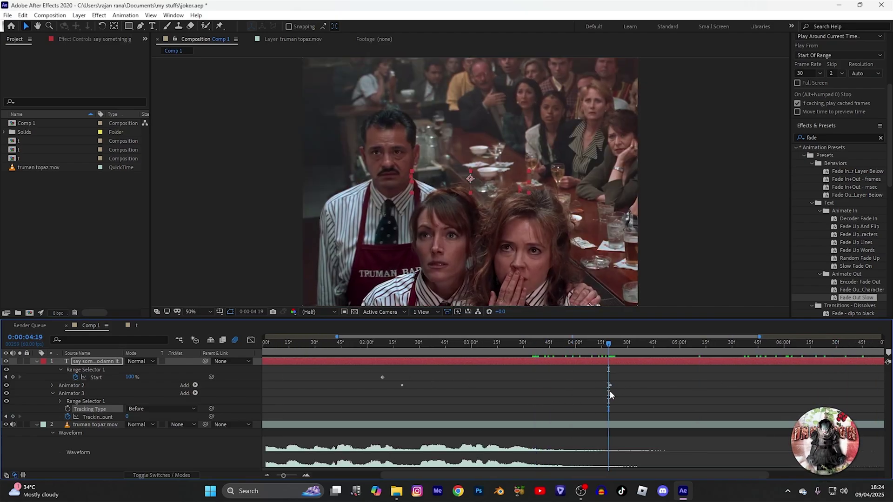
left_click_drag(612, 349, 610, 349)
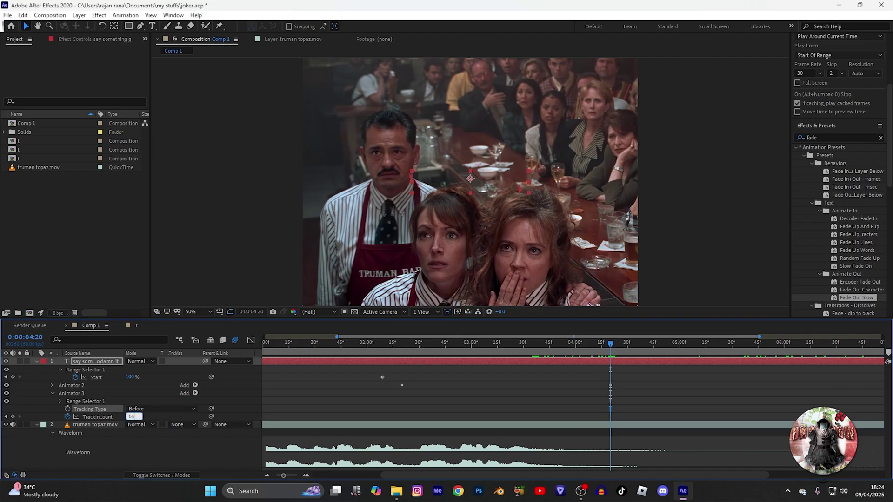
key("Return")
Split the caption layer at 0:00:04:20, delete the part after the split and preview the tracking animation
key("ctrl+shift+d")
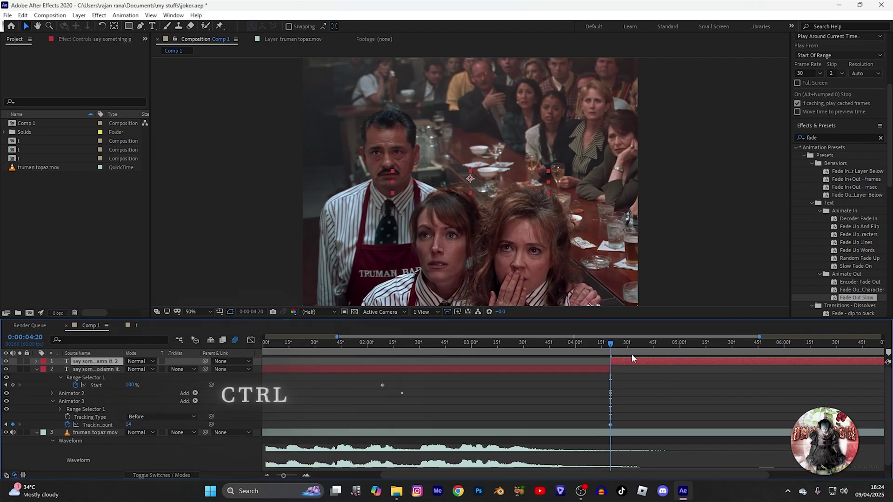
key("Delete")
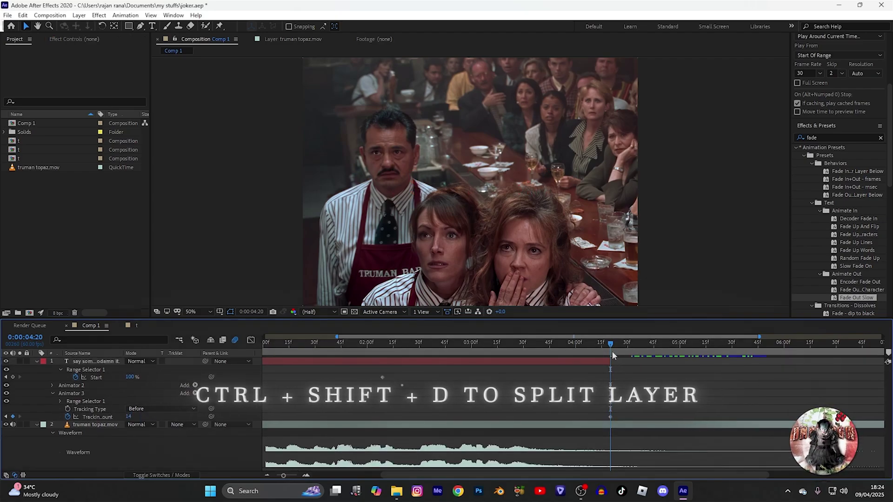
key("space")
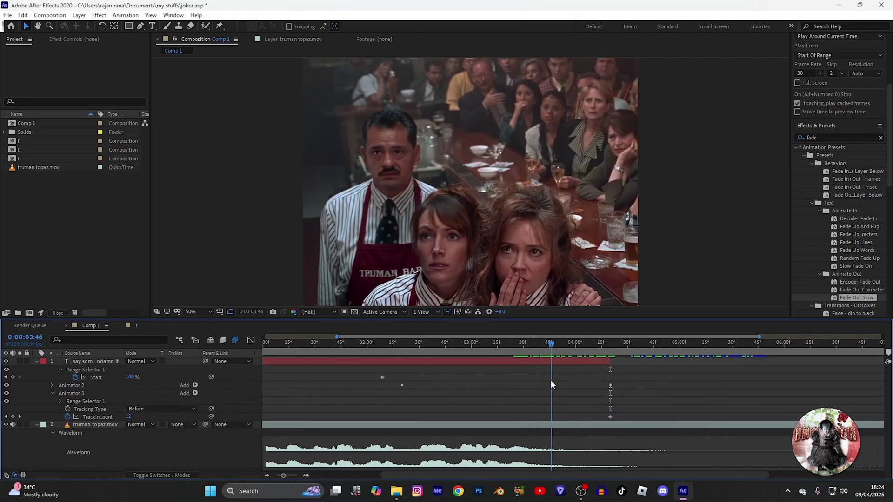
left_click_drag(507, 385, 293, 403)
key("space")
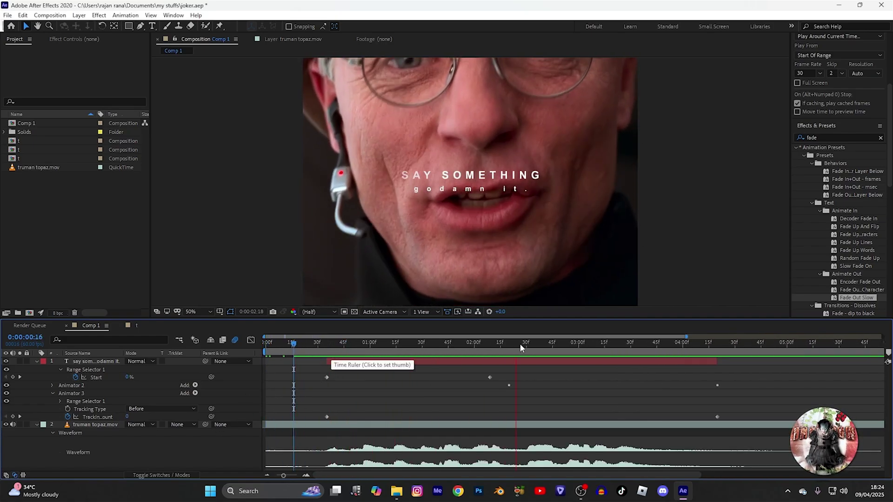
At 0:00:01:45, draw a rectangular mask around the SAY SOMETHING line on the caption layer
left_click(448, 350)
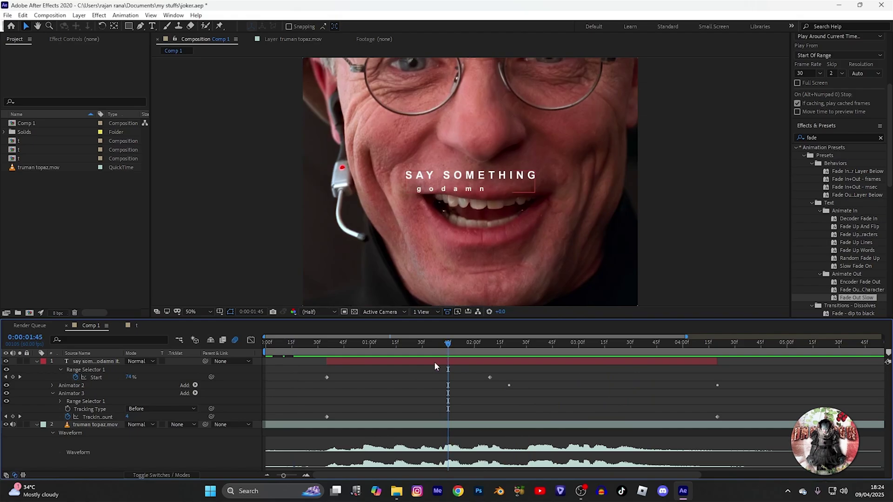
left_click(435, 362)
left_click(129, 27)
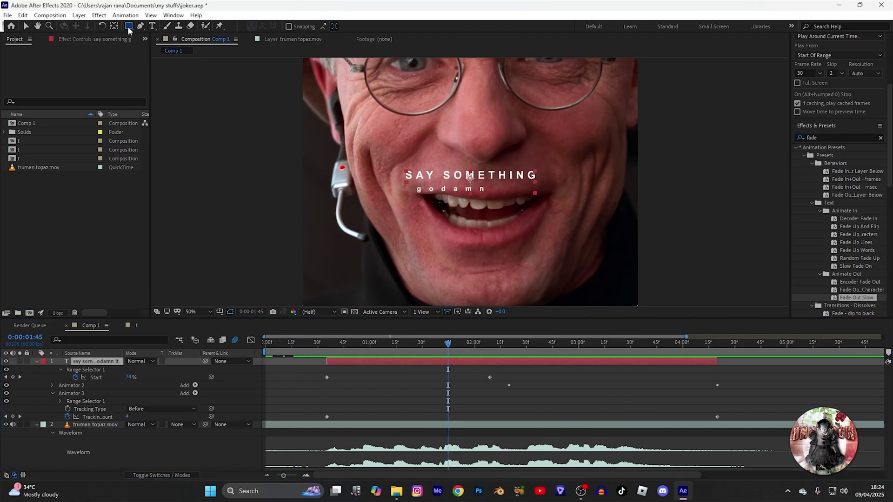
left_click_drag(364, 149, 568, 186)
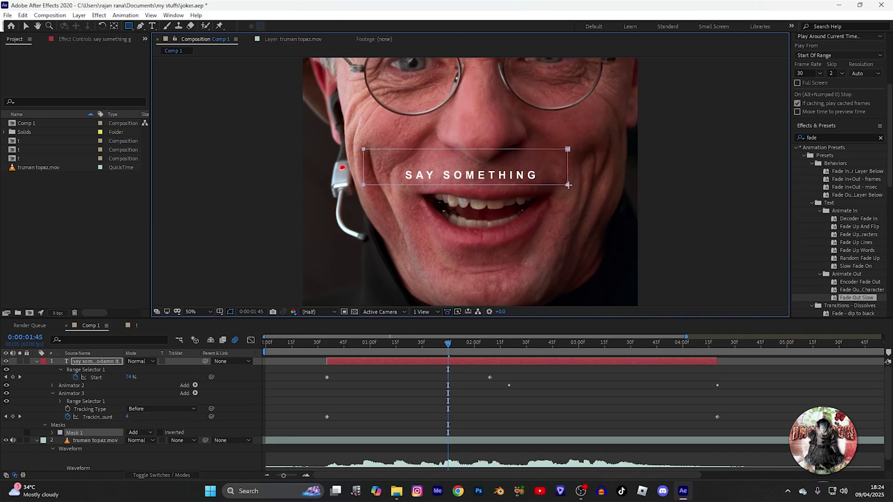
Separate the two caption lines by inverting the mask, duplicating the layer and turning off the inversion on the original
left_click(408, 362)
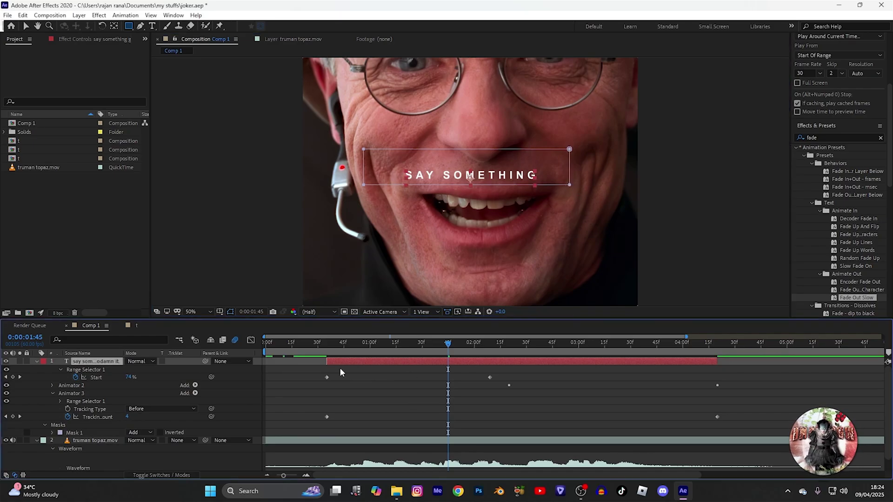
left_click(160, 433)
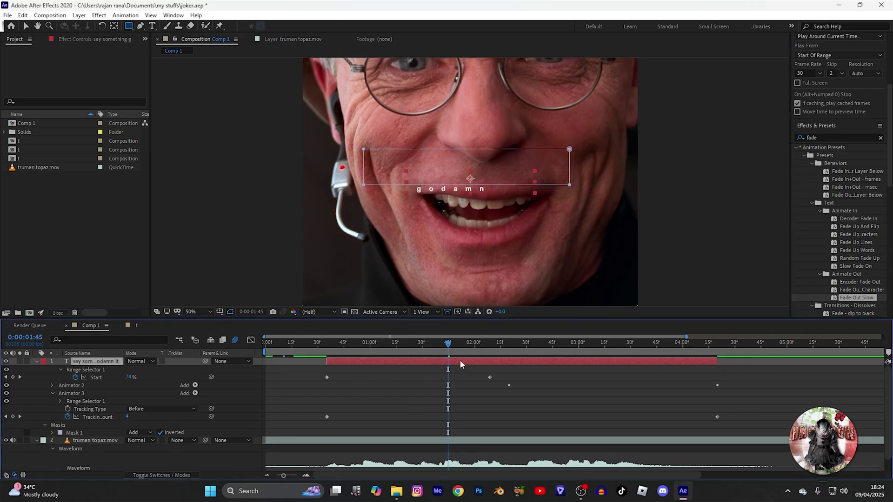
key("ctrl+d")
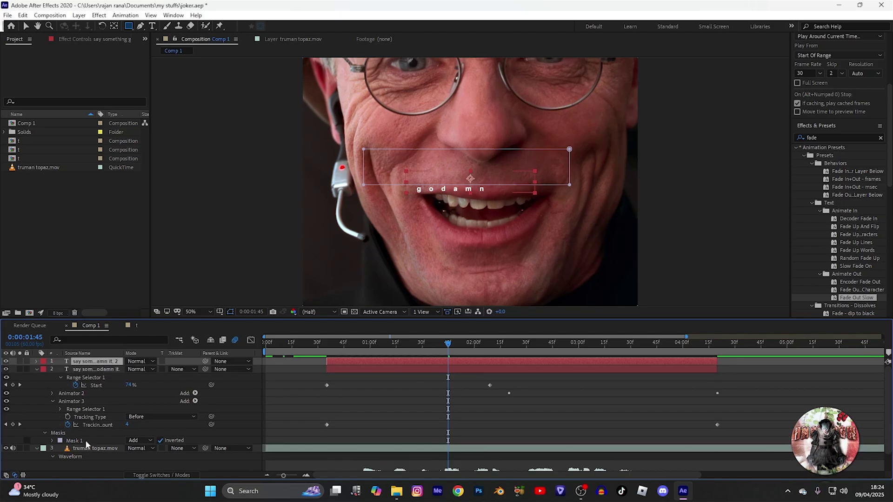
left_click(77, 370)
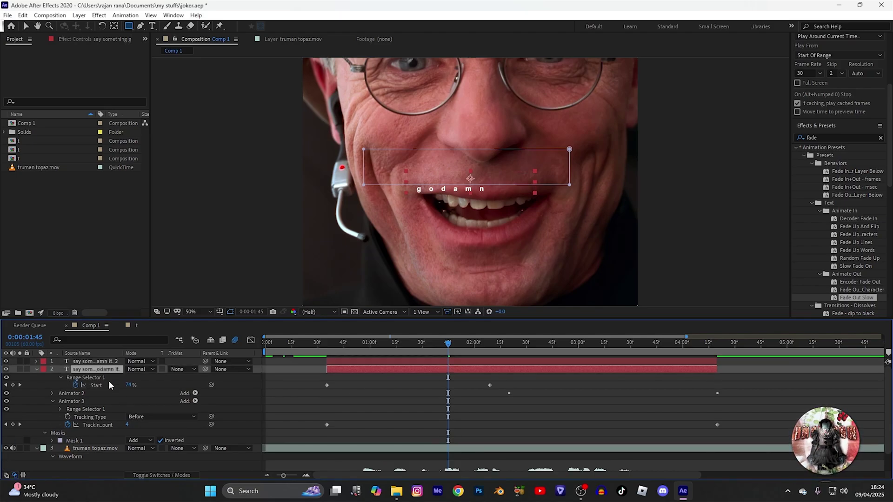
left_click(160, 441)
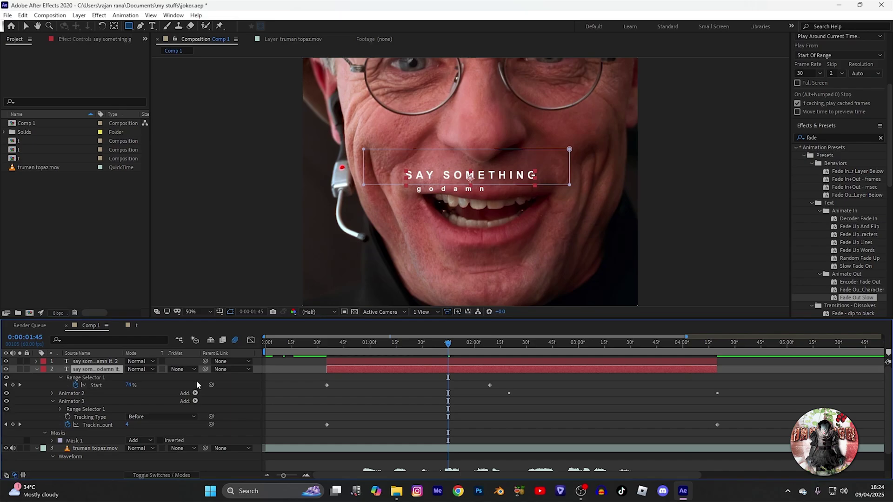
left_click(448, 362)
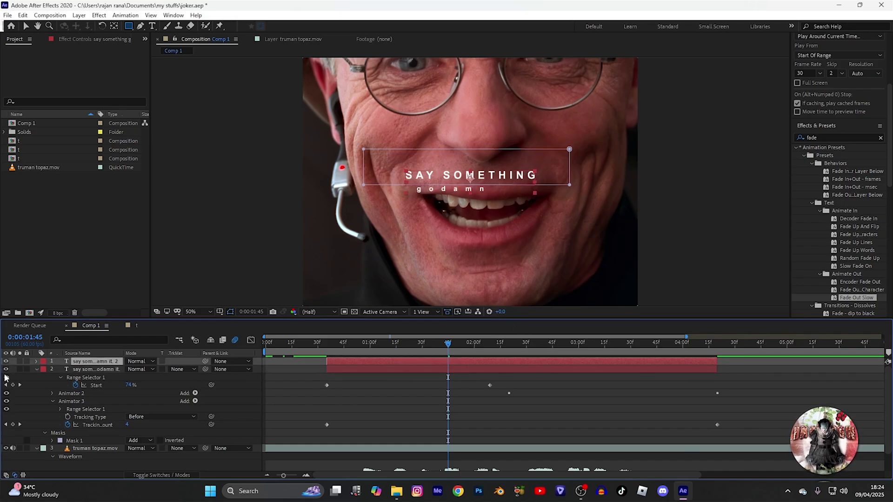
Apply the BCC Lens Correction effect to the SAY SOMETHING layer and set its Lens Center to 720, 581
left_click(106, 370)
left_click(827, 135)
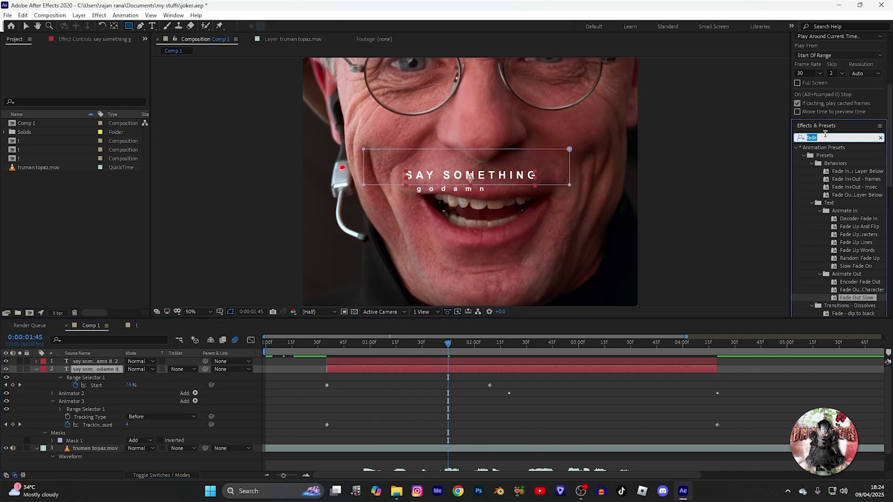
type("bc")
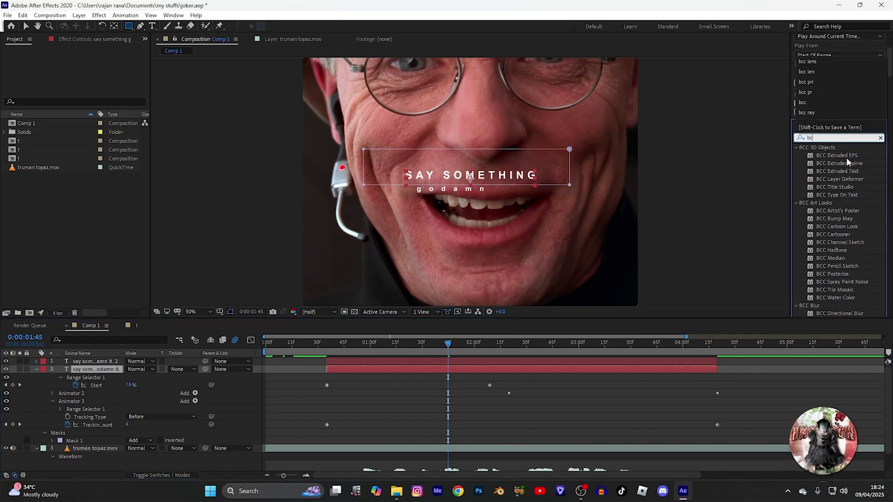
type("c len")
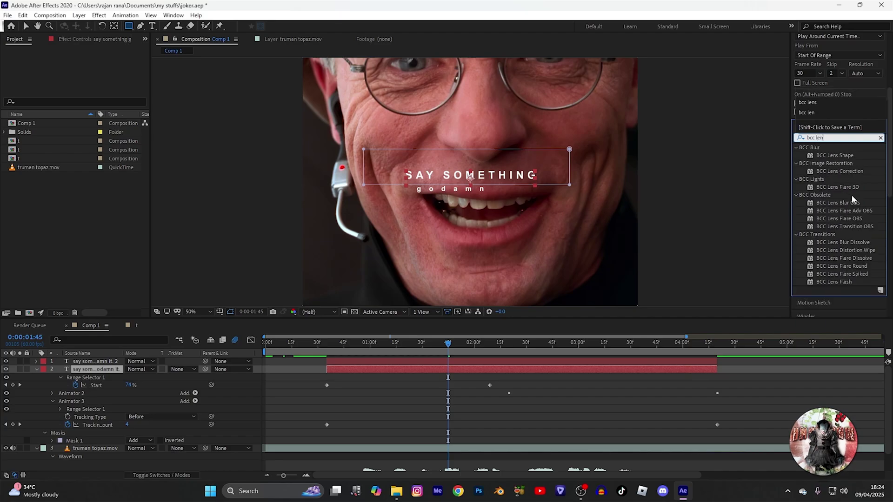
left_click_drag(842, 170, 521, 370)
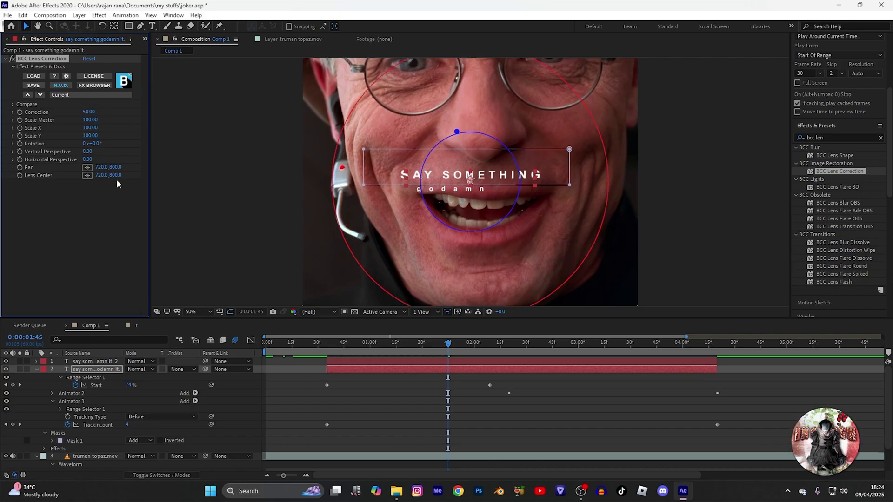
left_click_drag(116, 175, 2, 187)
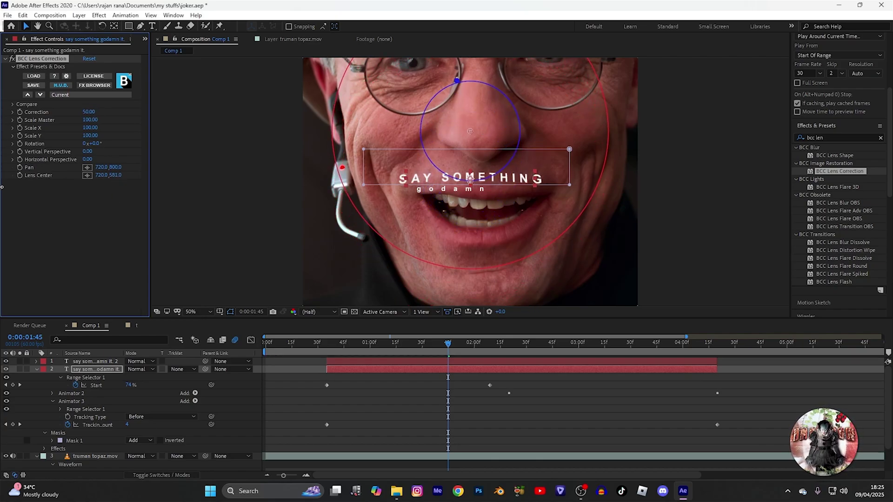
Show the proportional grid and set the SAY SOMETHING layer's position to 720.5, 782 and the second-line layer's to 720.5, 765
left_click(229, 312)
left_click(242, 333)
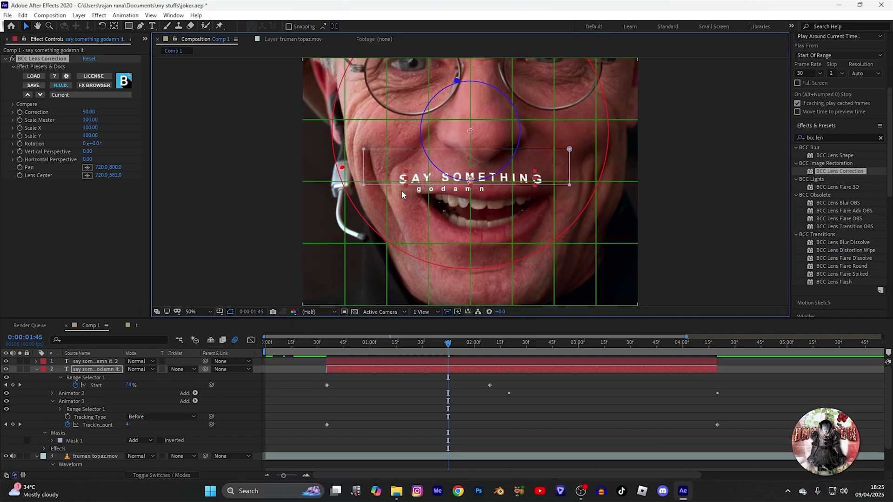
key("period")
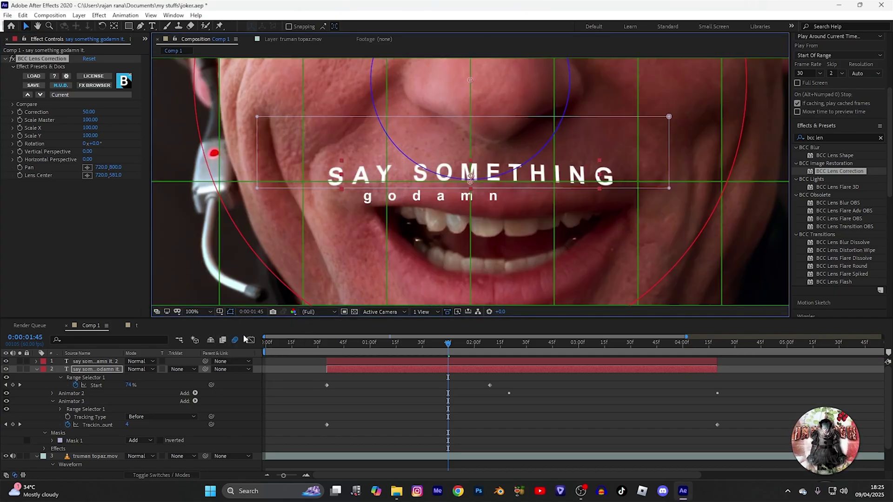
key("p")
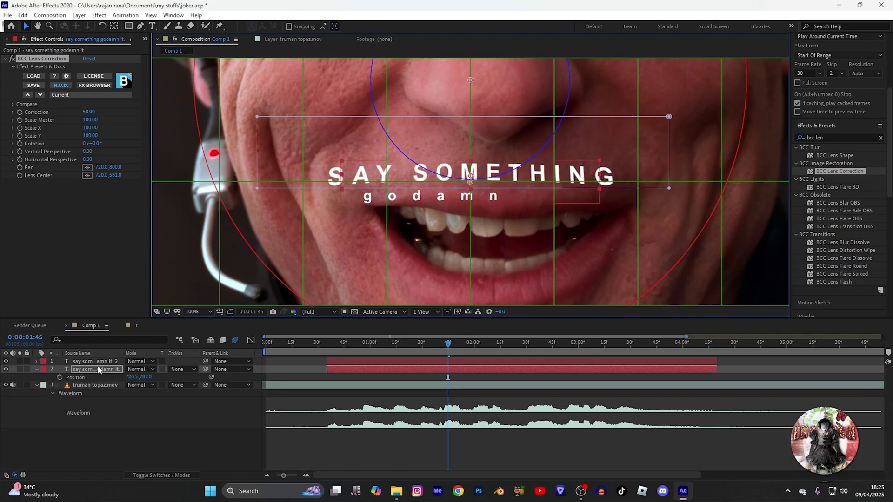
left_click(99, 364)
key("p")
left_click_drag(146, 369, 142, 386)
key("comma")
Preview the repositioned caption from 0:00:00:36 and check both lines at 0:00:01:59
left_click_drag(448, 344, 507, 356)
left_click_drag(626, 345, 328, 345)
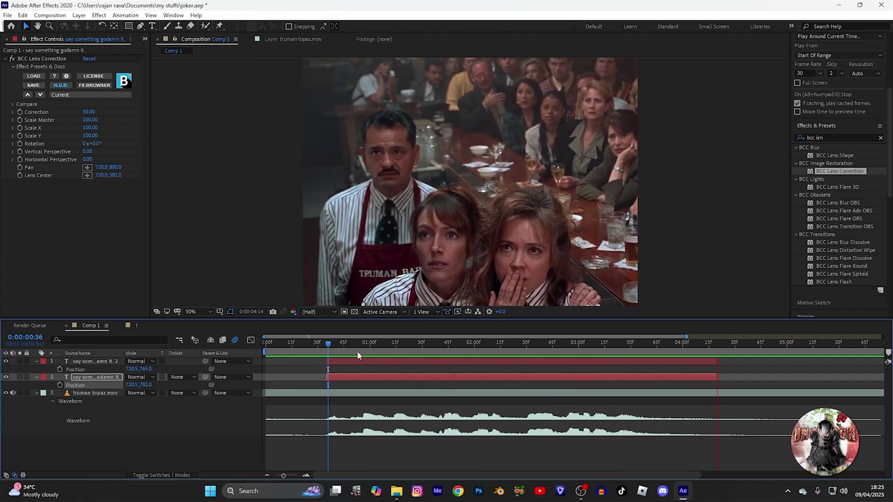
left_click_drag(358, 344, 472, 344)
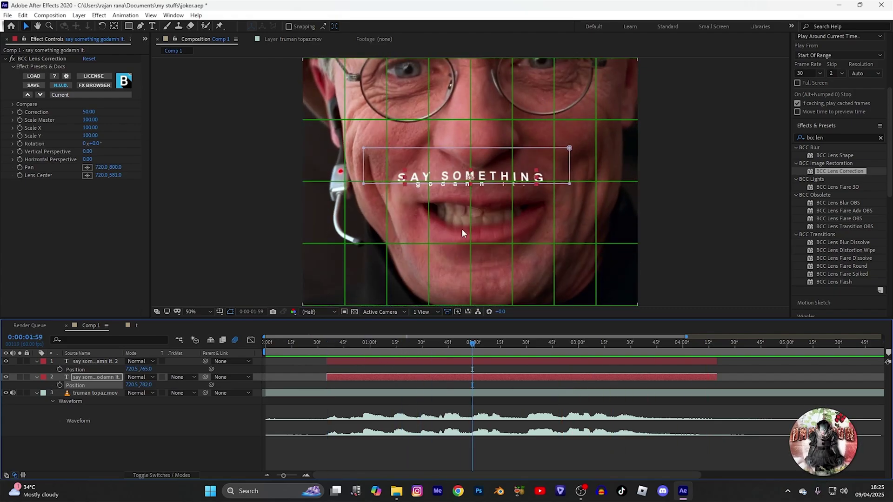
Pre-compose the two caption layers into a new composition named t, moving all attributes into it
left_click(463, 361)
right_click(463, 361)
left_click(489, 310)
type("t")
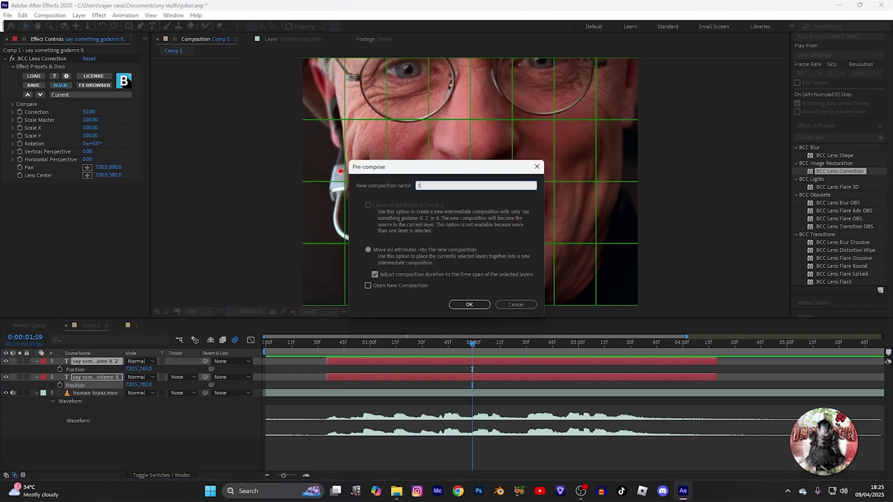
key("Return")
Apply the Deep Glow effect to the t pre-comp layer and enable its Unmult option for text
double_click(830, 137)
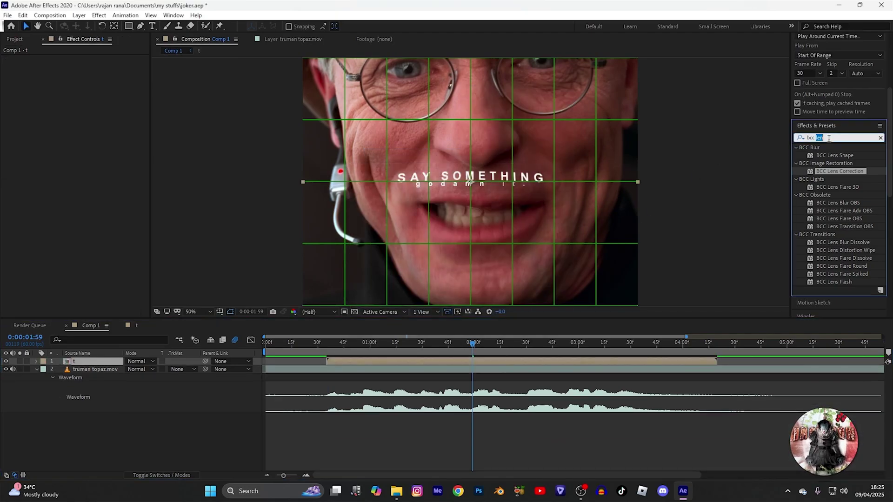
type("deep")
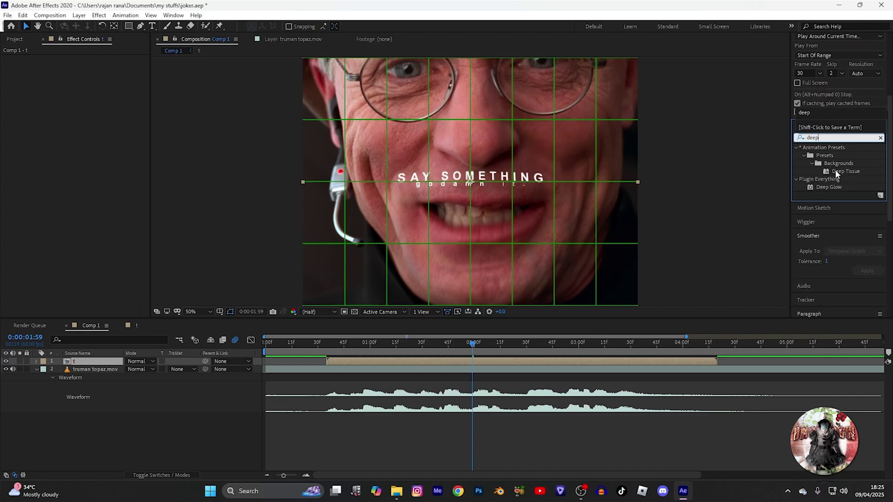
left_click_drag(829, 186, 691, 281)
left_click_drag(506, 370, 528, 361)
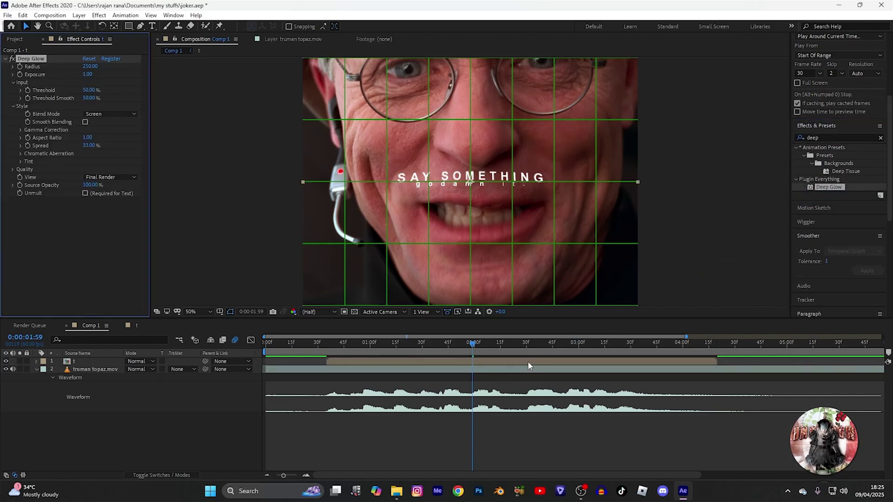
left_click(85, 193)
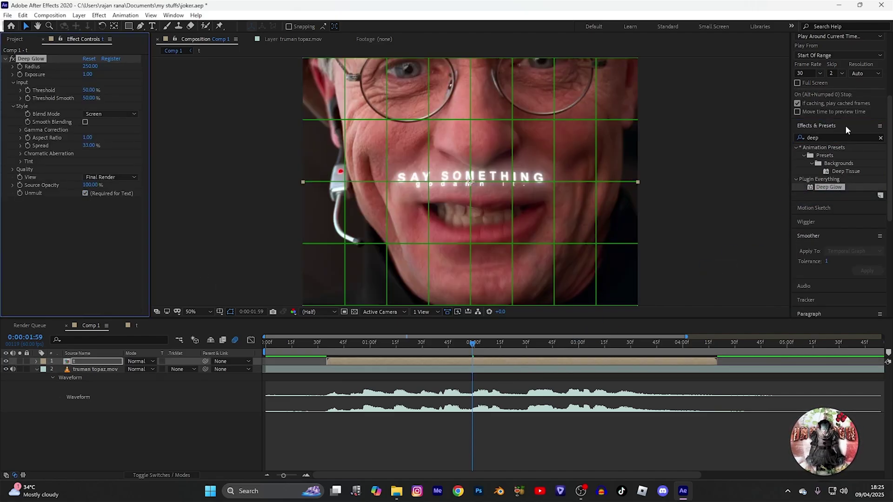
Find the Perspective Drop Shadow effect and add it to the t pre-comp layer
left_click(827, 138)
type("drop")
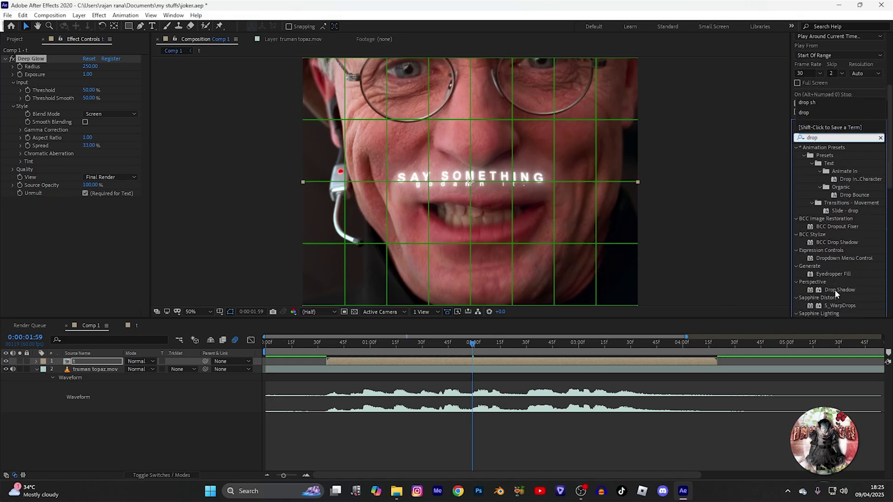
double_click(835, 289)
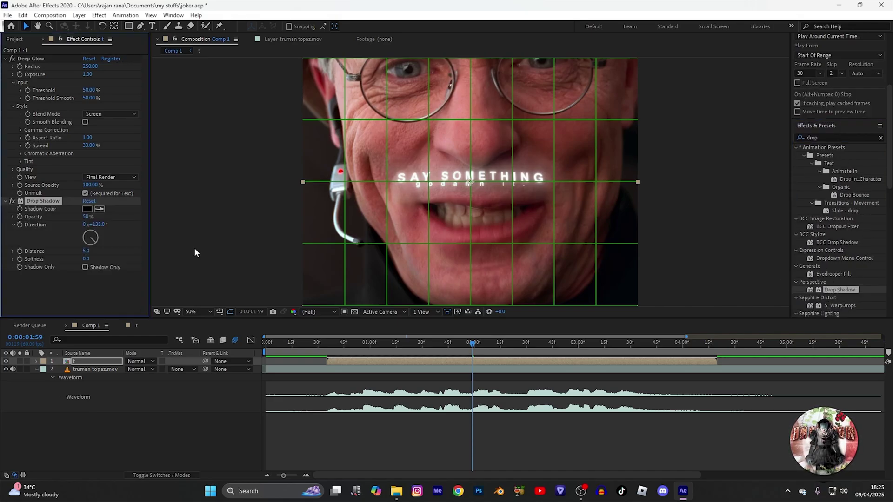
Set Deep Glow's Exposure to 0.59, Radius to 300 and Spread to 25% on the t layer
left_click(87, 74)
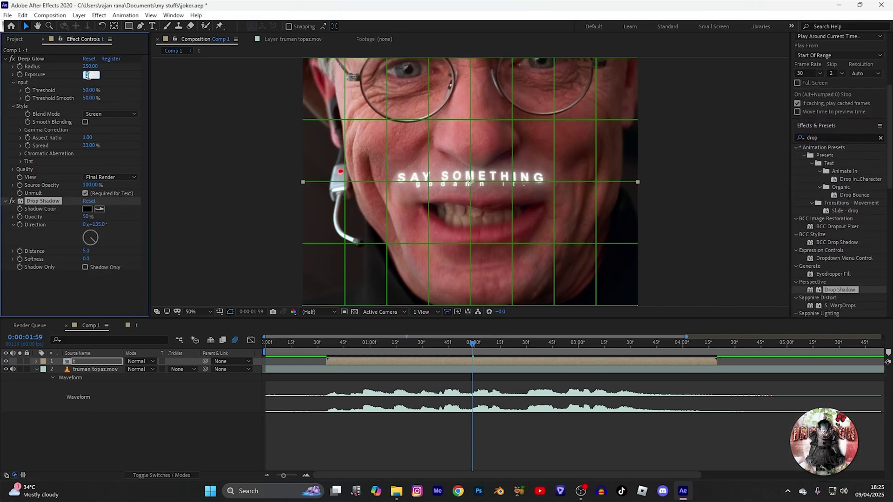
type("0.59")
left_click(90, 66)
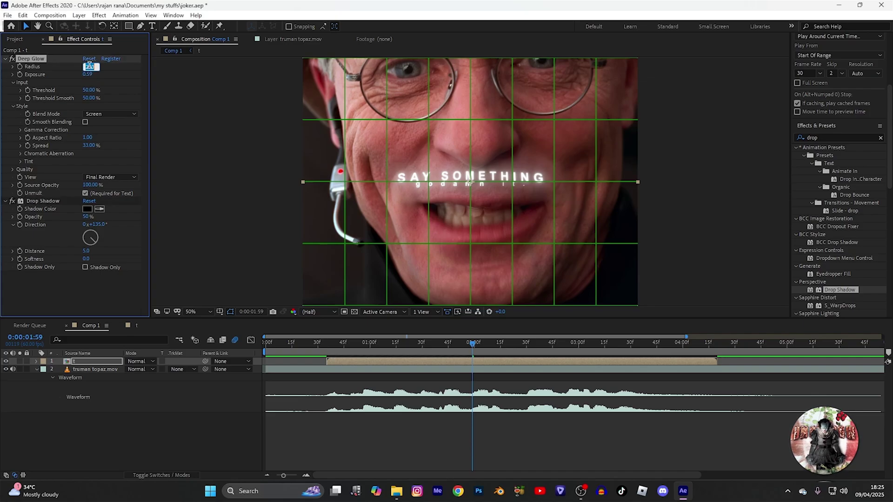
type("300")
left_click(89, 146)
type("25")
Set the Drop Shadow's Distance to 6, Softness to 50 and Opacity to 95%
left_click_drag(86, 252, 86, 252)
left_click(85, 259)
type("50")
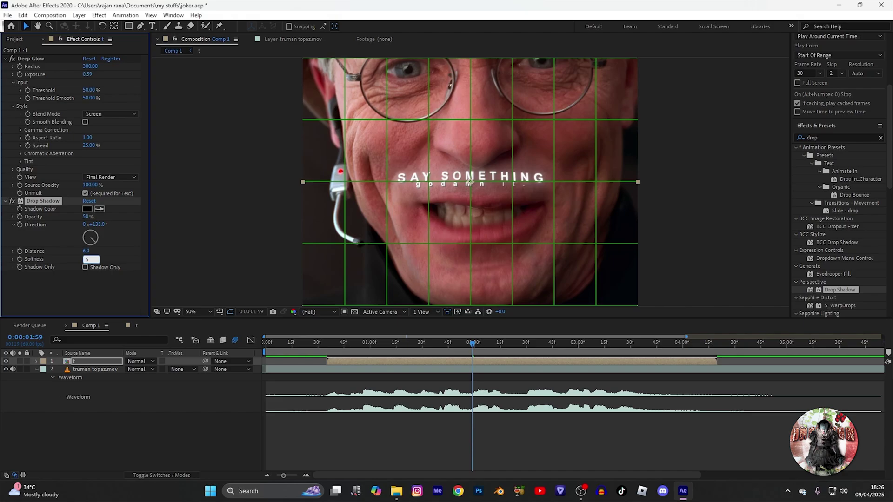
left_click(88, 217)
type("95")
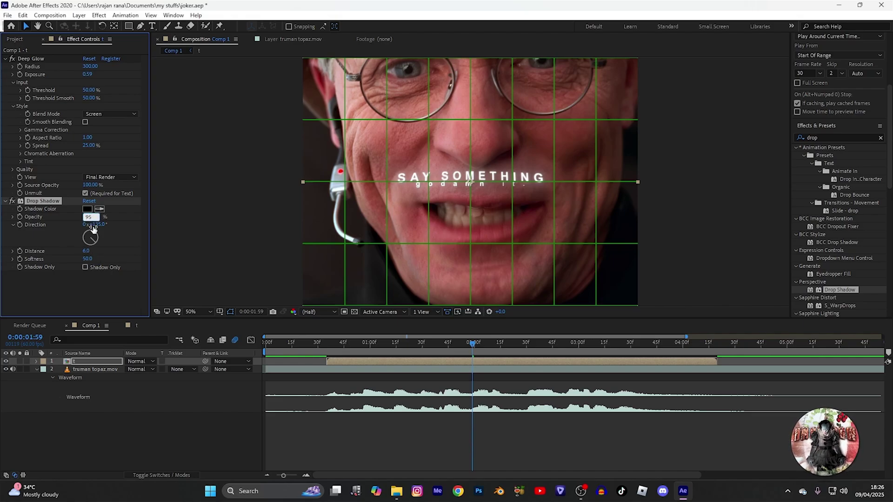
key("Return")
Preview the glowing, shadowed caption over the clip and place the current time at 0:00:00:39
scroll(389, 196, "down", 2)
key("space")
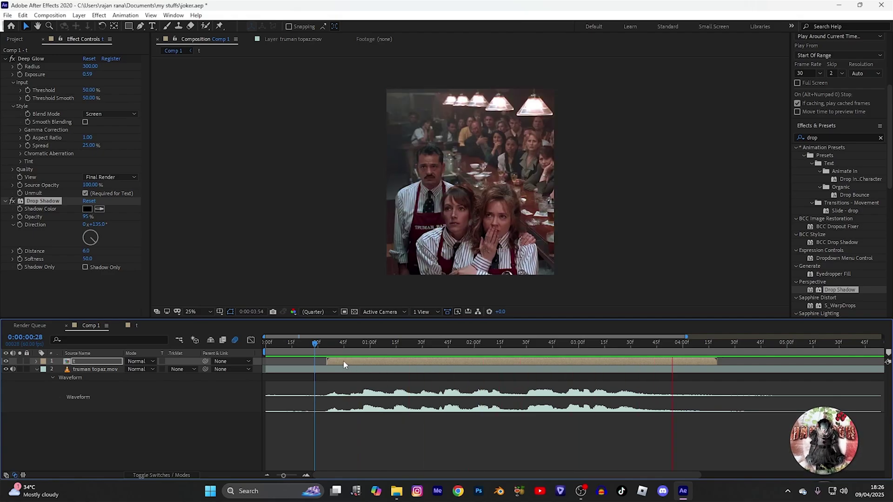
left_click(334, 352)
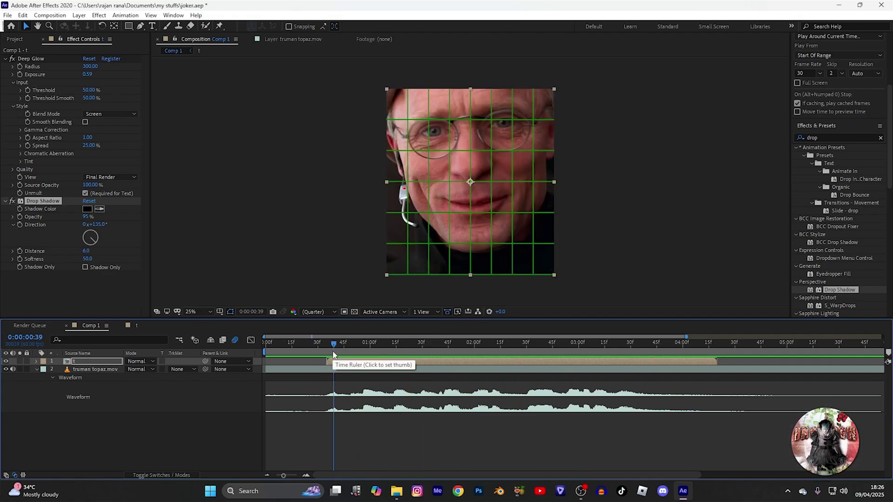